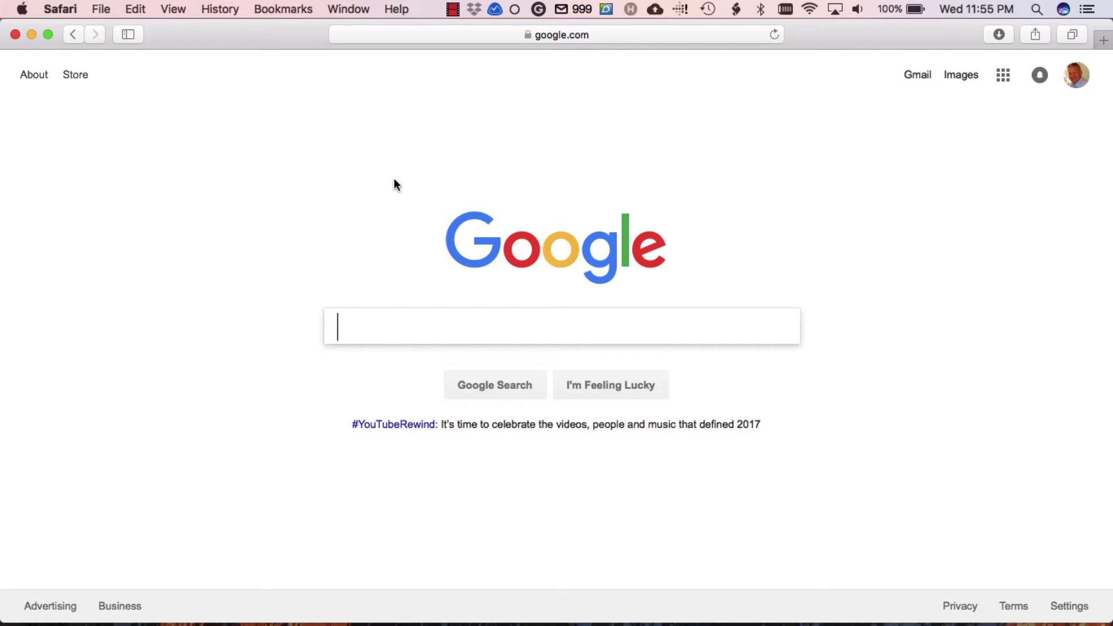
- Load services.amazon.com in Safari by pasting the address into the address bar
click(617, 36)
text(Services.amazon.com)
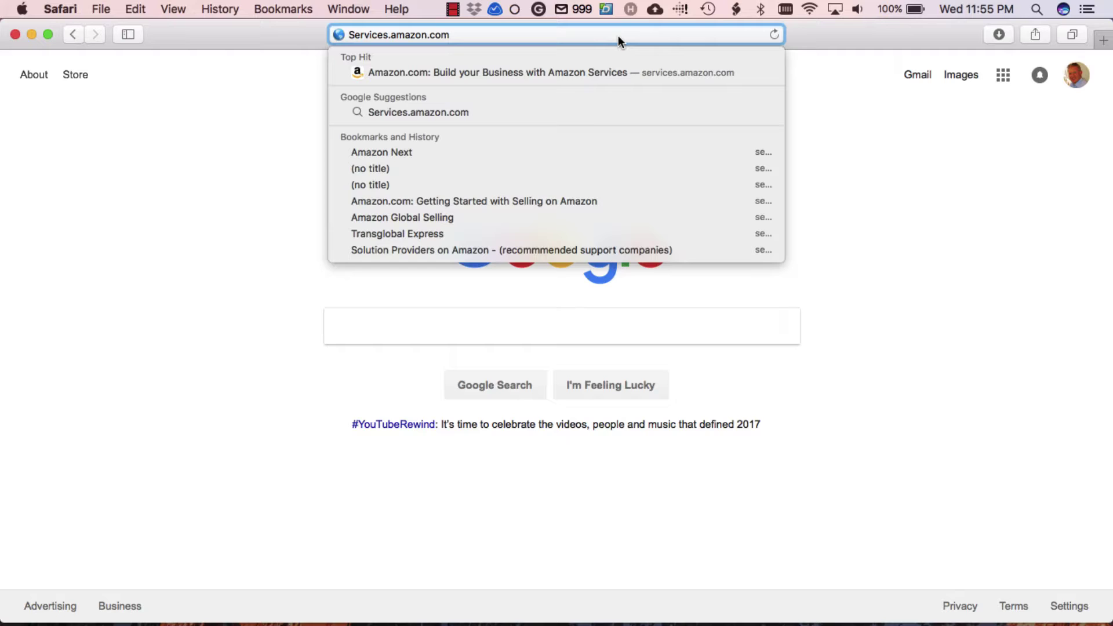
key(Return)
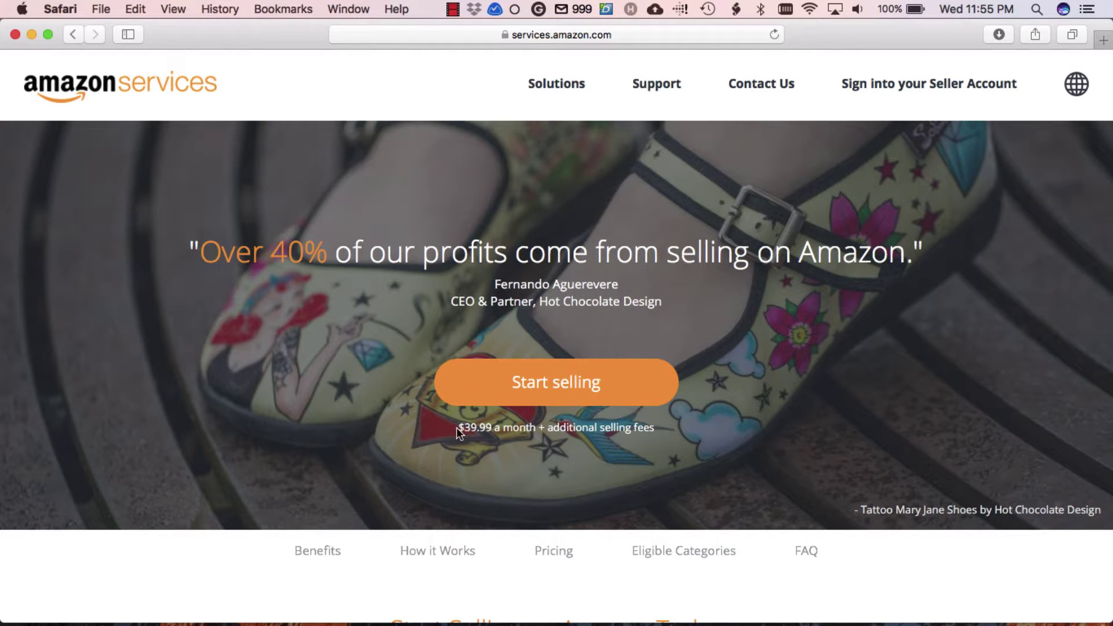
- Start seller sign-up, choose to create a new Amazon account, and enter the seller's full name
click(522, 384)
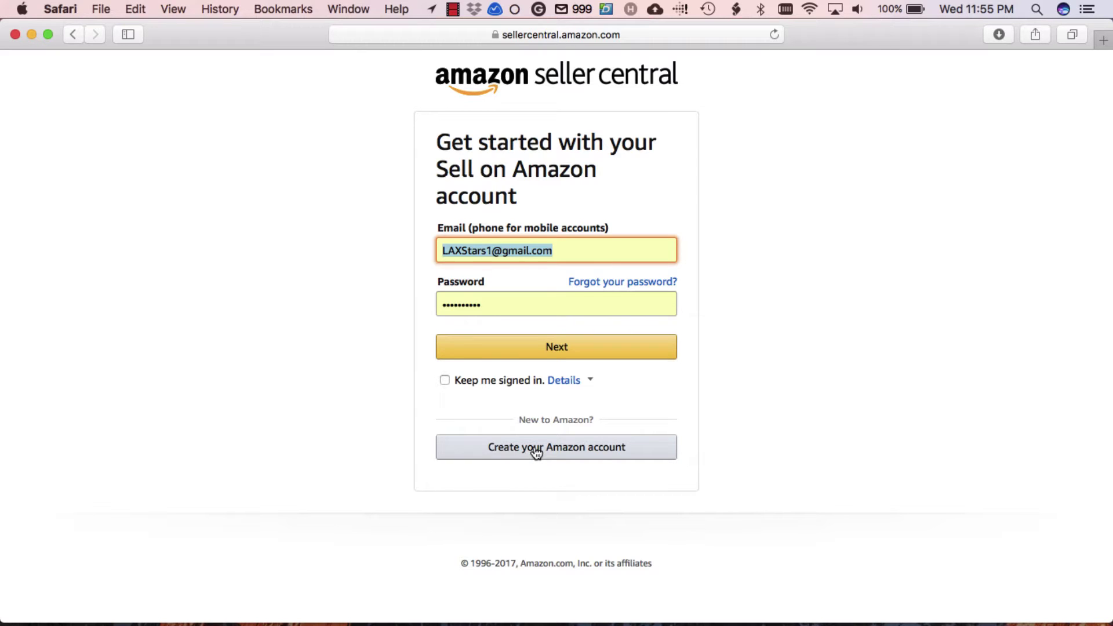
click(535, 450)
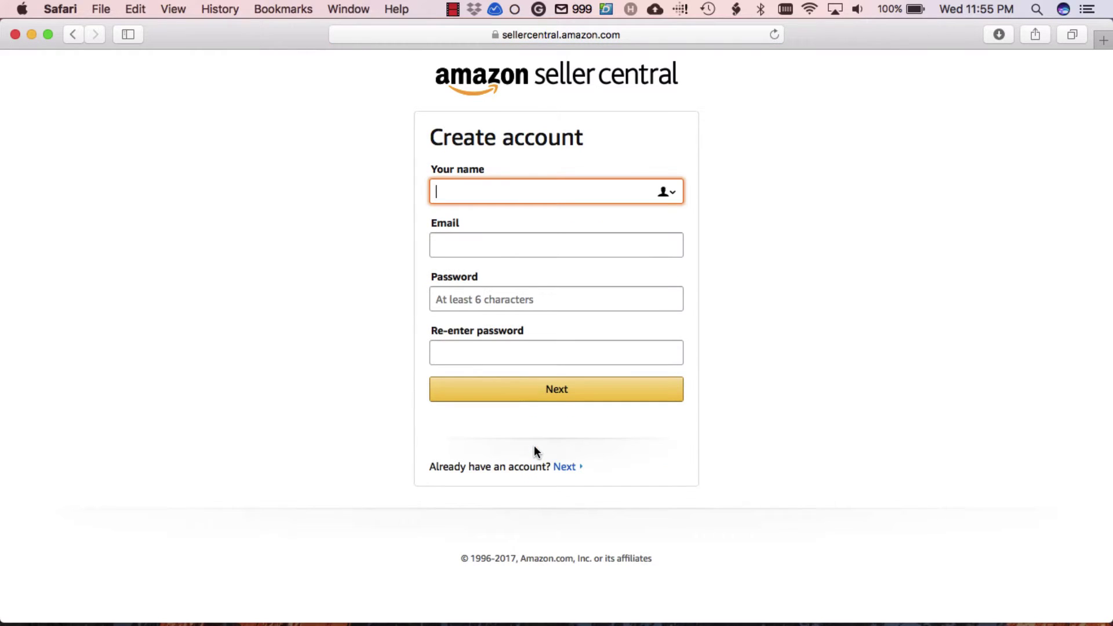
- Fill in the e-mail address, password and password confirmation, then submit the account form
key(Tab)
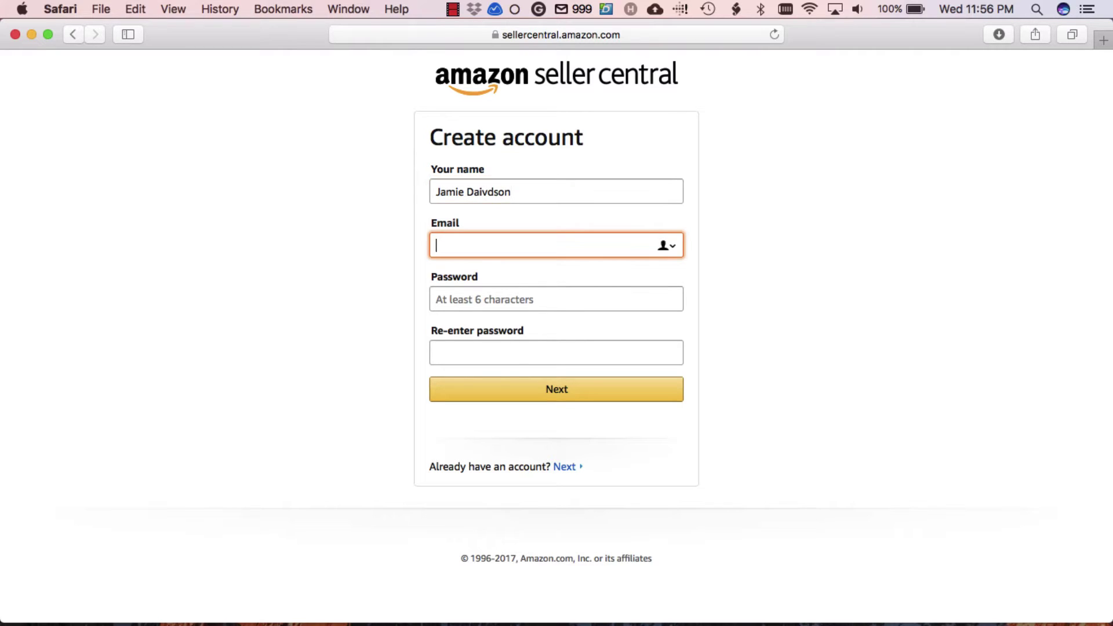
key(Tab)
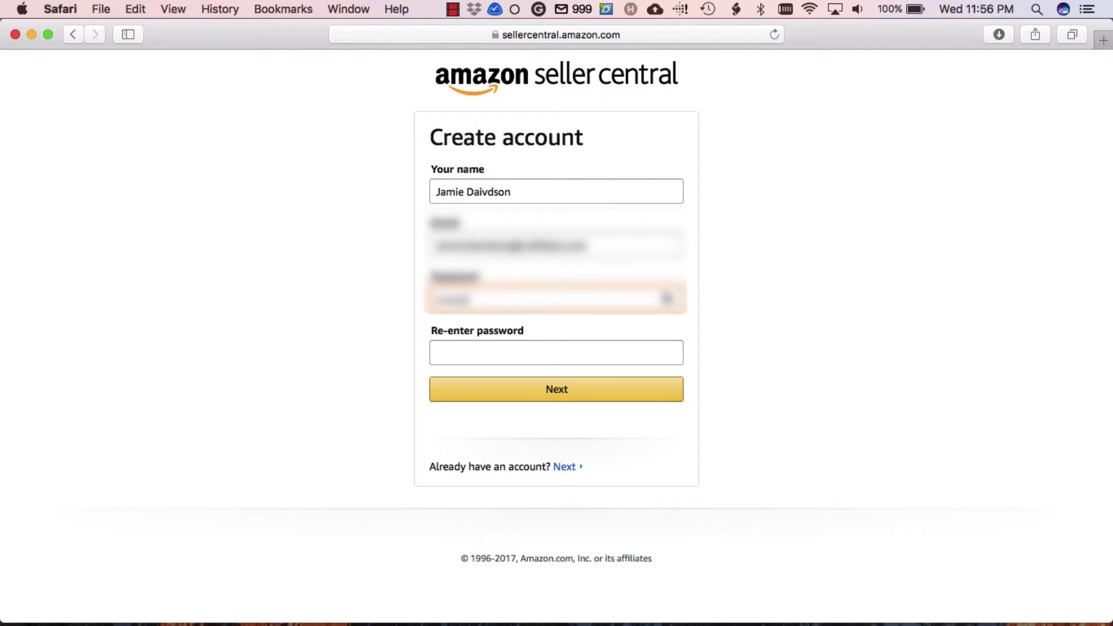
key(Tab)
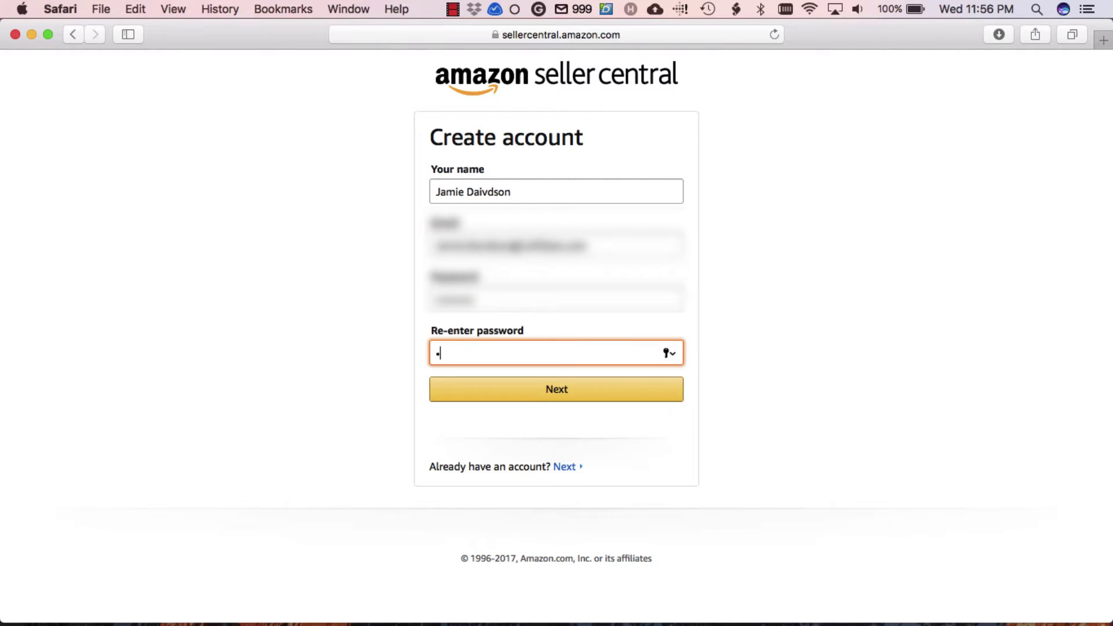
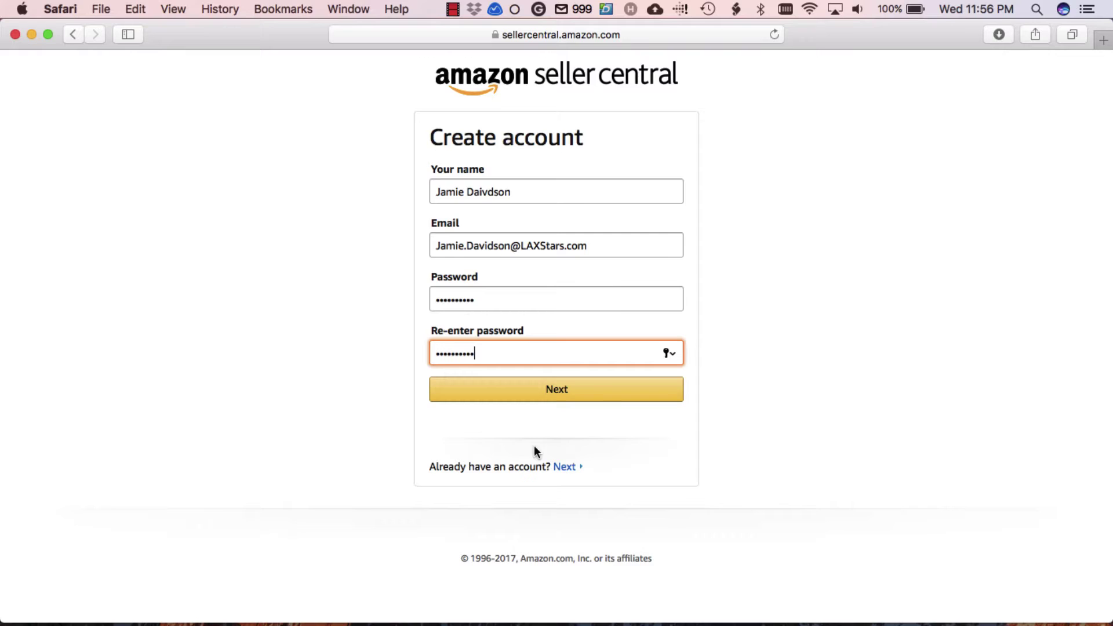
key(Return)
- Enter 'J & D Enterprises LLC' as the legal name, accept the seller agreement, and continue
scroll(294, 383, down, 2)
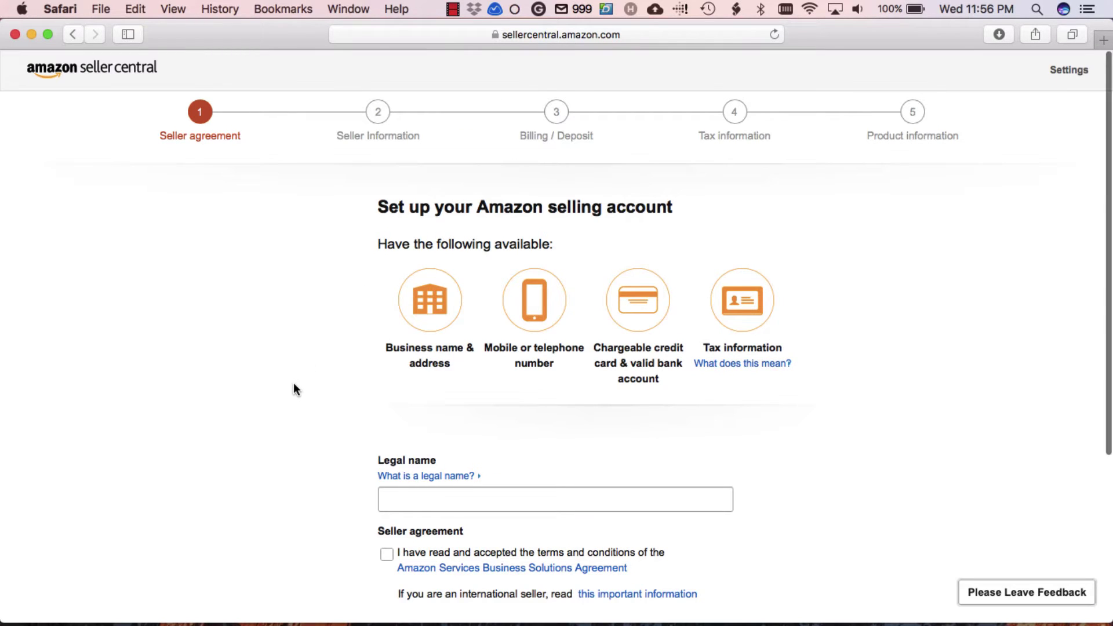
scroll(294, 384, down, 5)
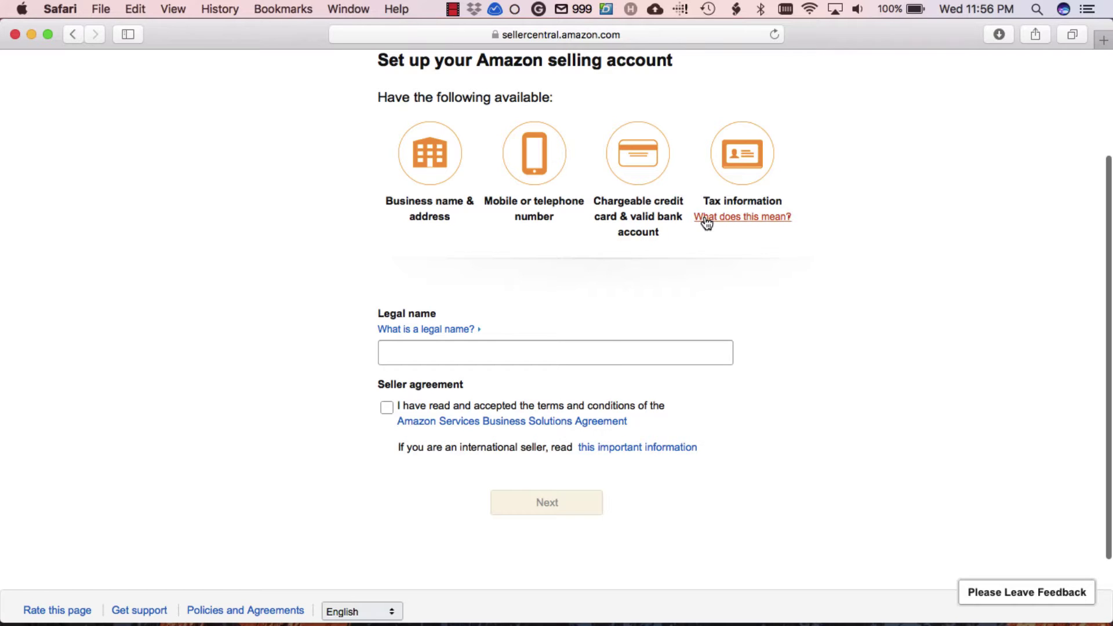
click(444, 332)
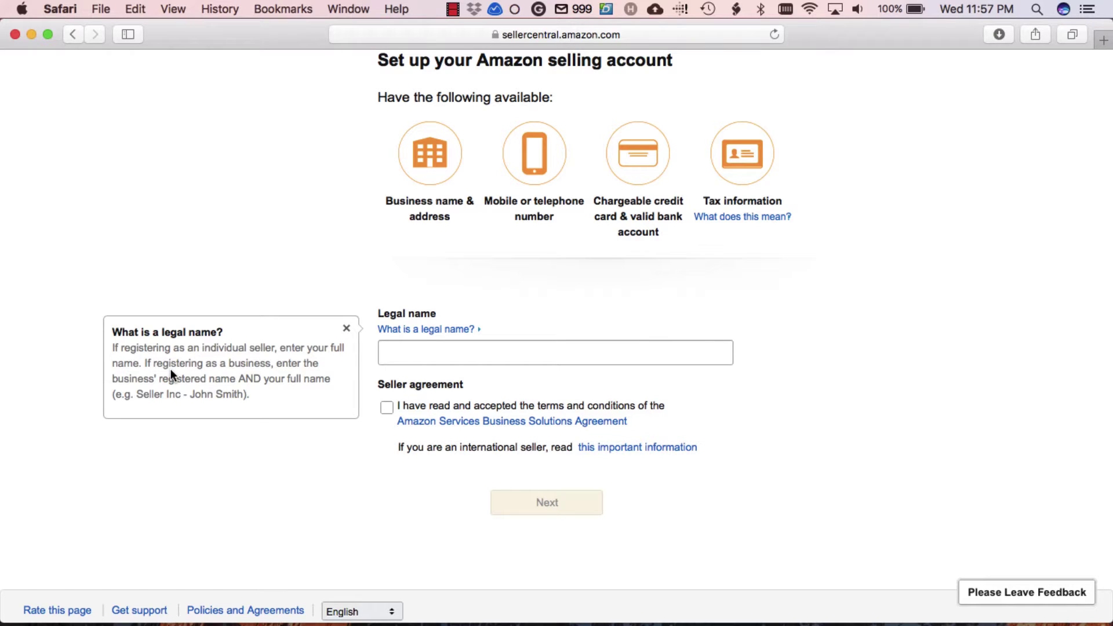
click(410, 353)
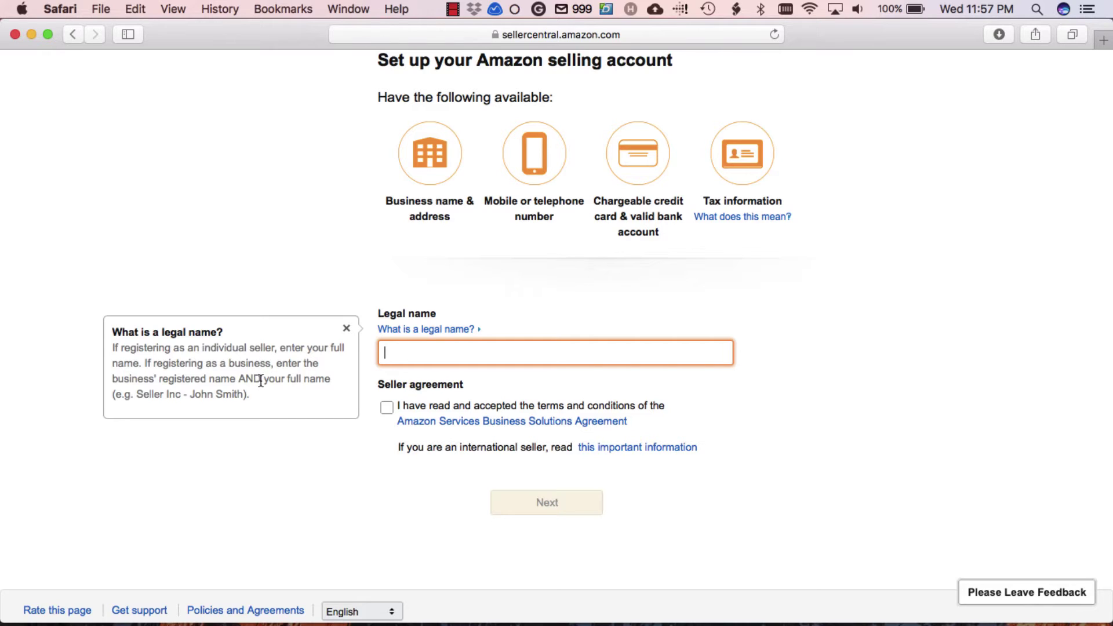
text(J & D Enterprises LLC)
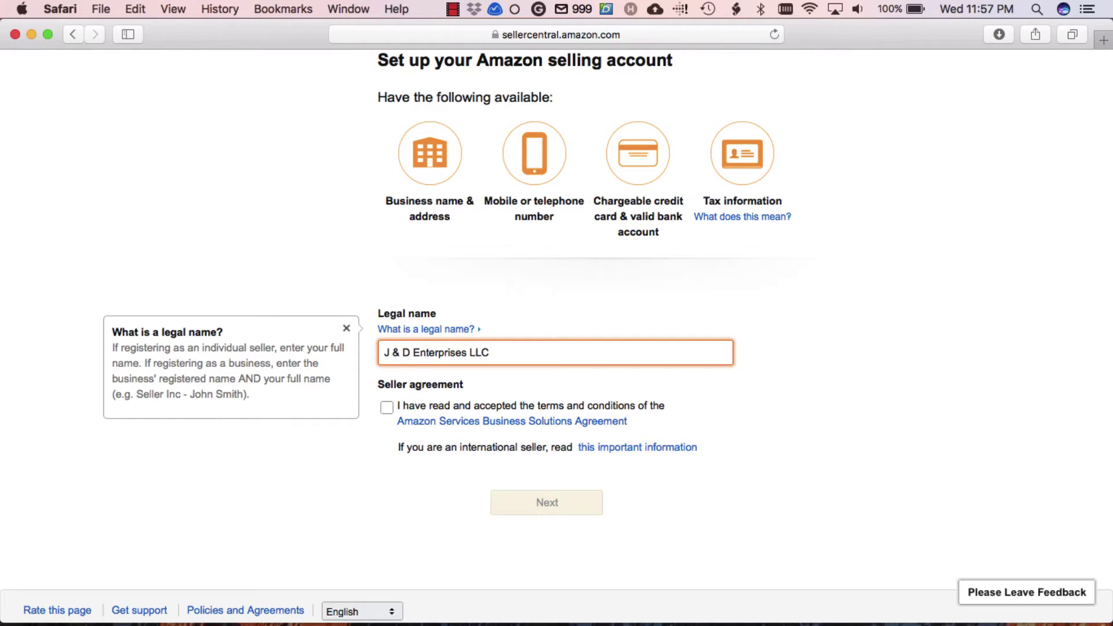
click(383, 408)
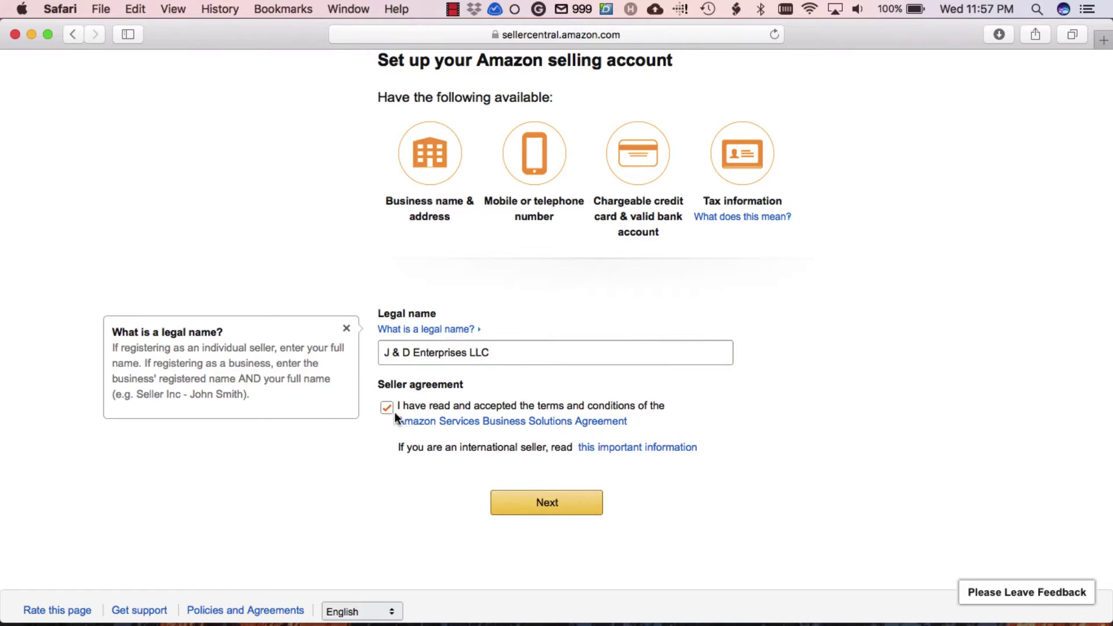
click(552, 511)
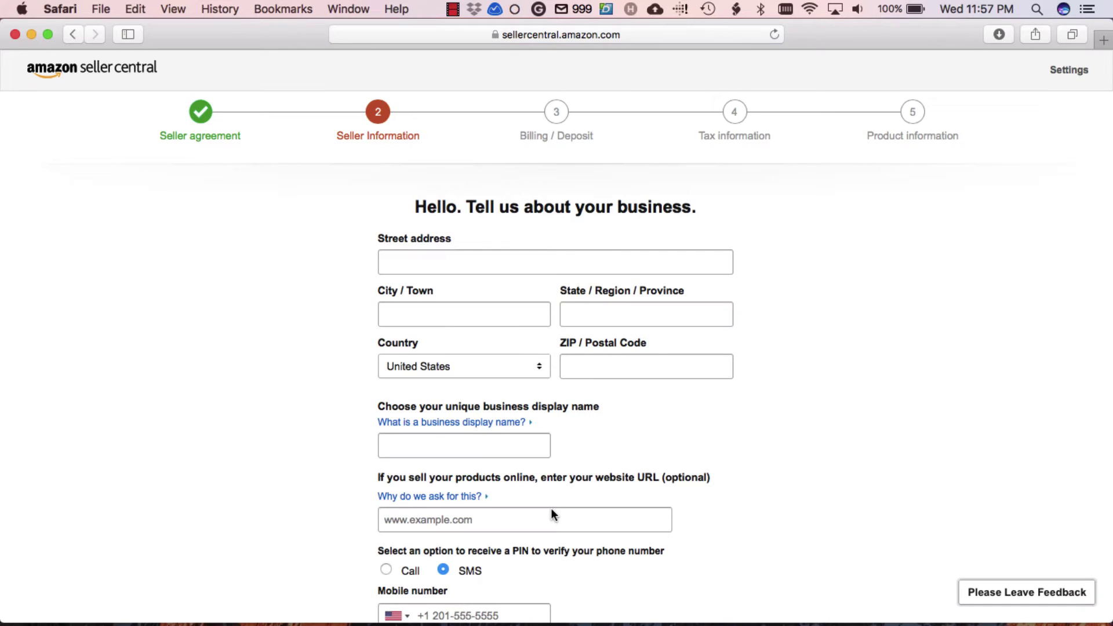
- Begin filling in the business street address
click(549, 264)
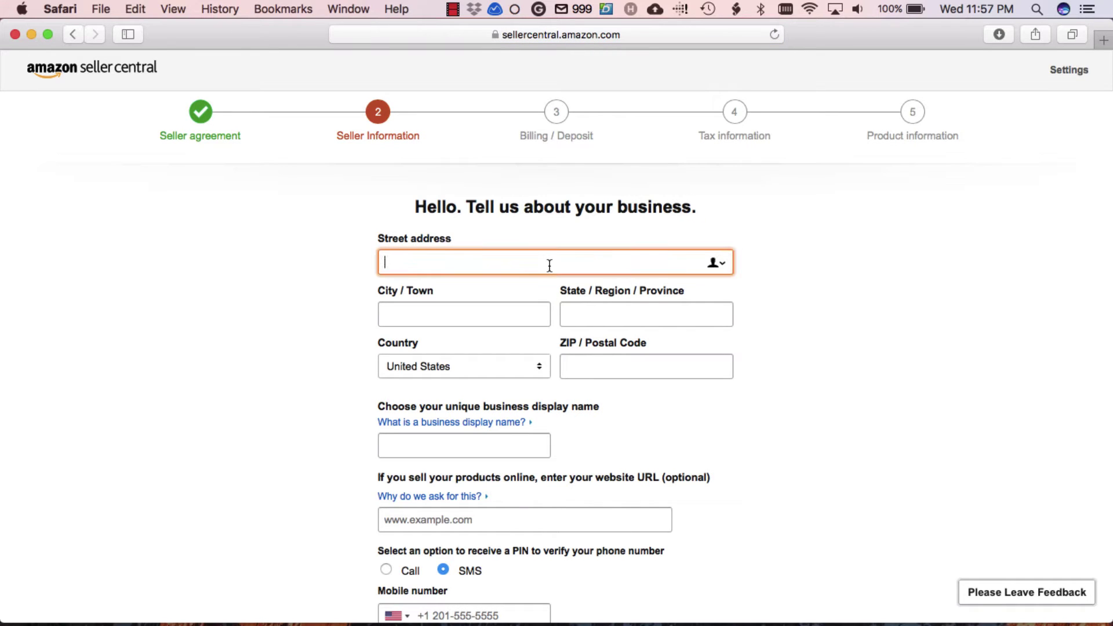
scroll(280, 389, down, 3)
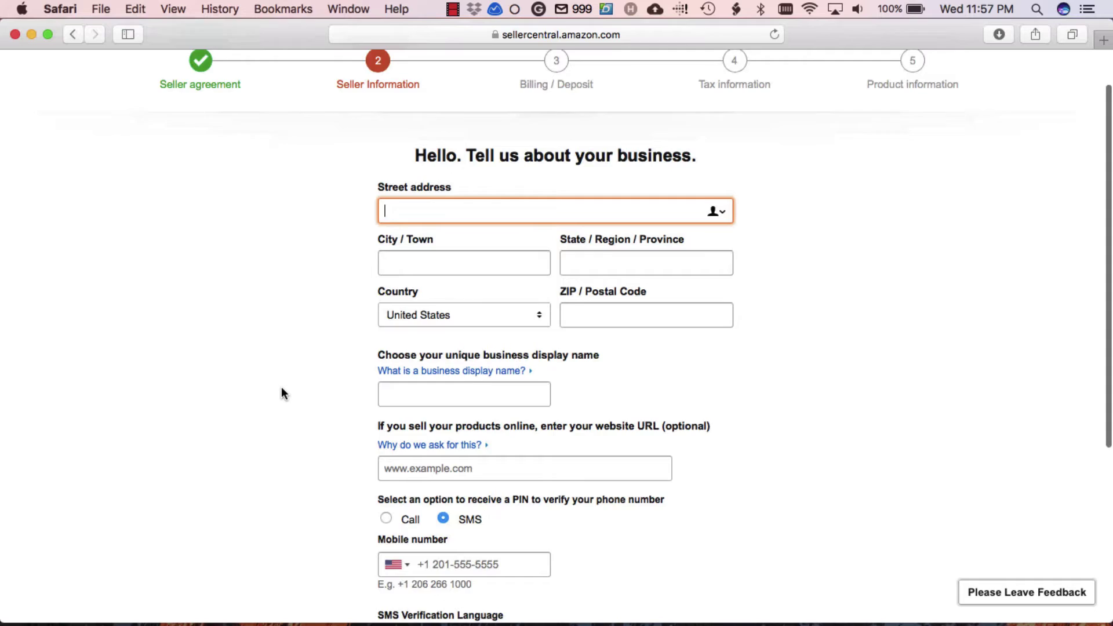
scroll(281, 388, up, 2)
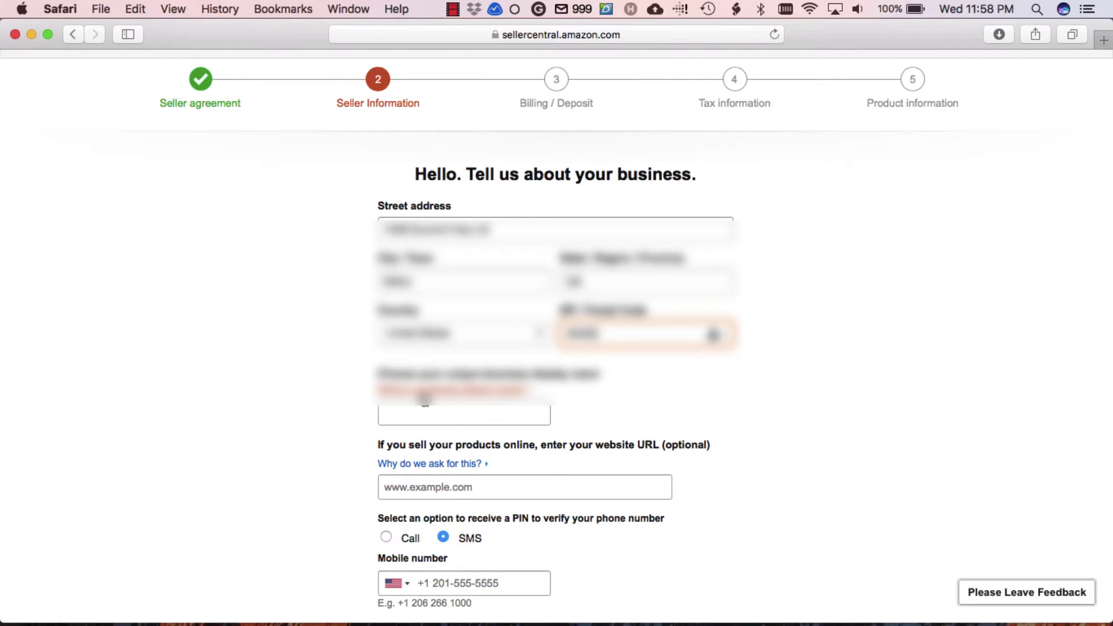
- Enter 'J & D Enterprises' as the business display name, then move to the optional website field
click(425, 397)
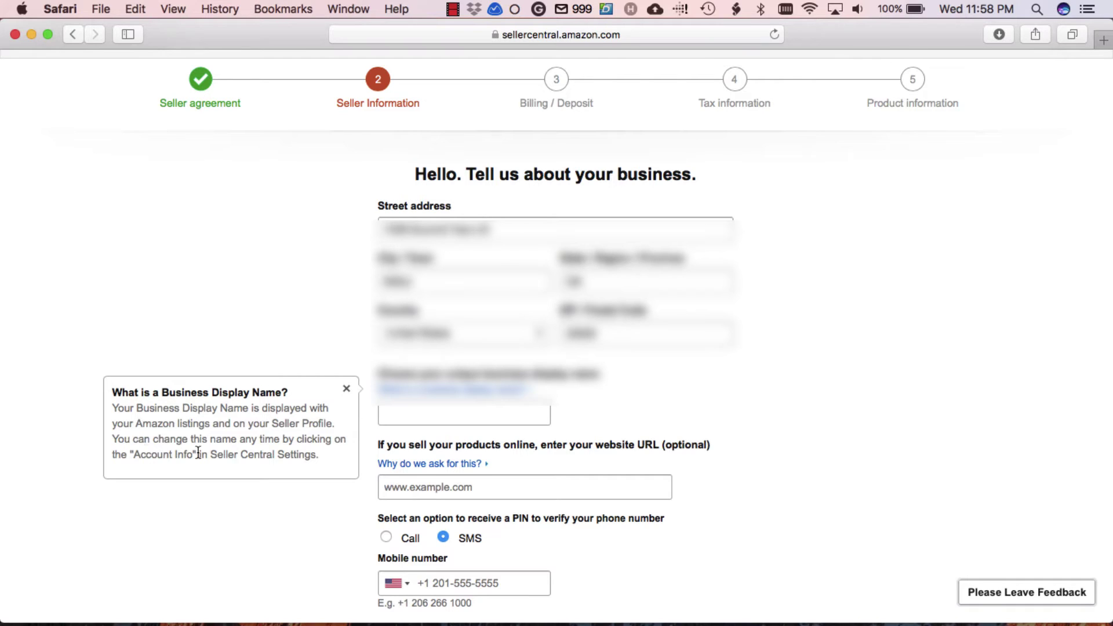
click(429, 409)
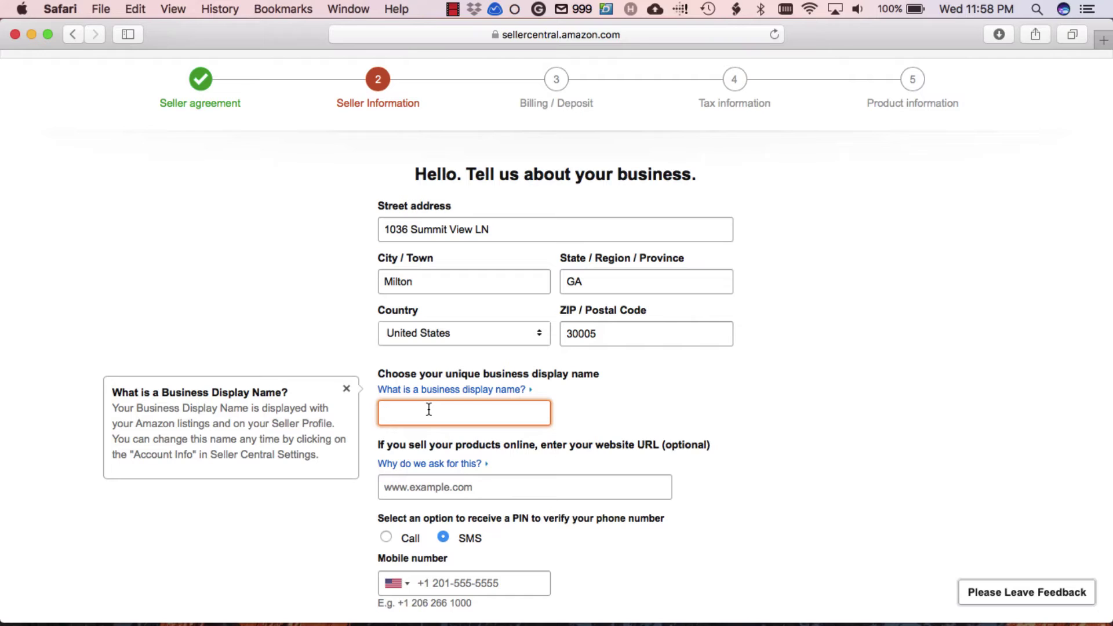
text(J & D Enterprises)
scroll(467, 376, down, 5)
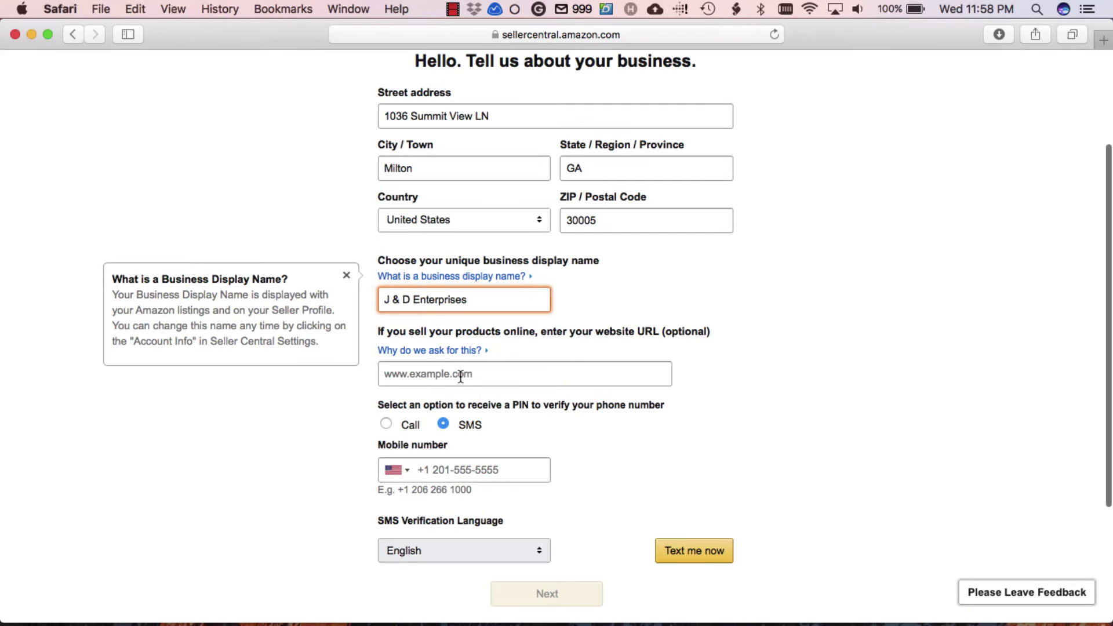
click(467, 376)
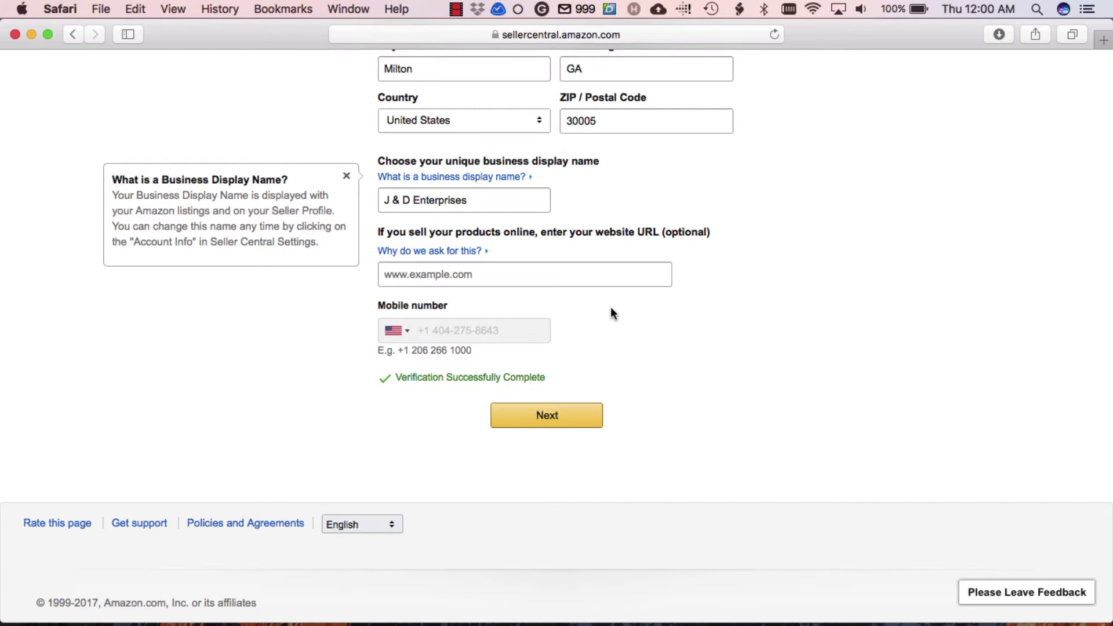
- Enter the credit card and bank deposit details on the Billing / Deposit step and submit them
click(558, 416)
scroll(678, 444, down, 1)
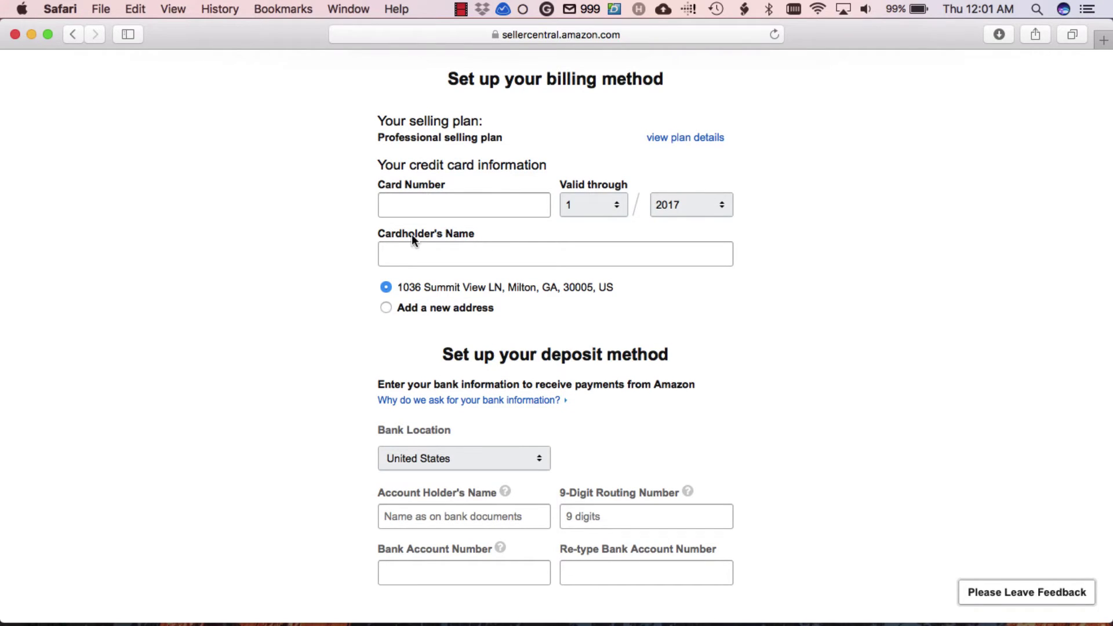
scroll(189, 375, down, 3)
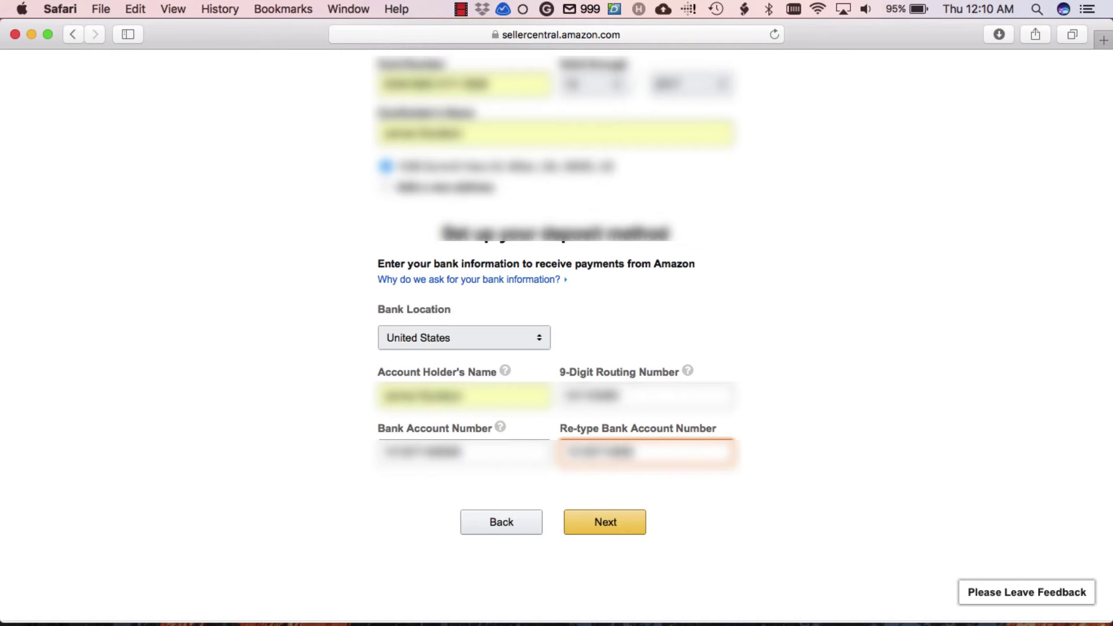
click(610, 523)
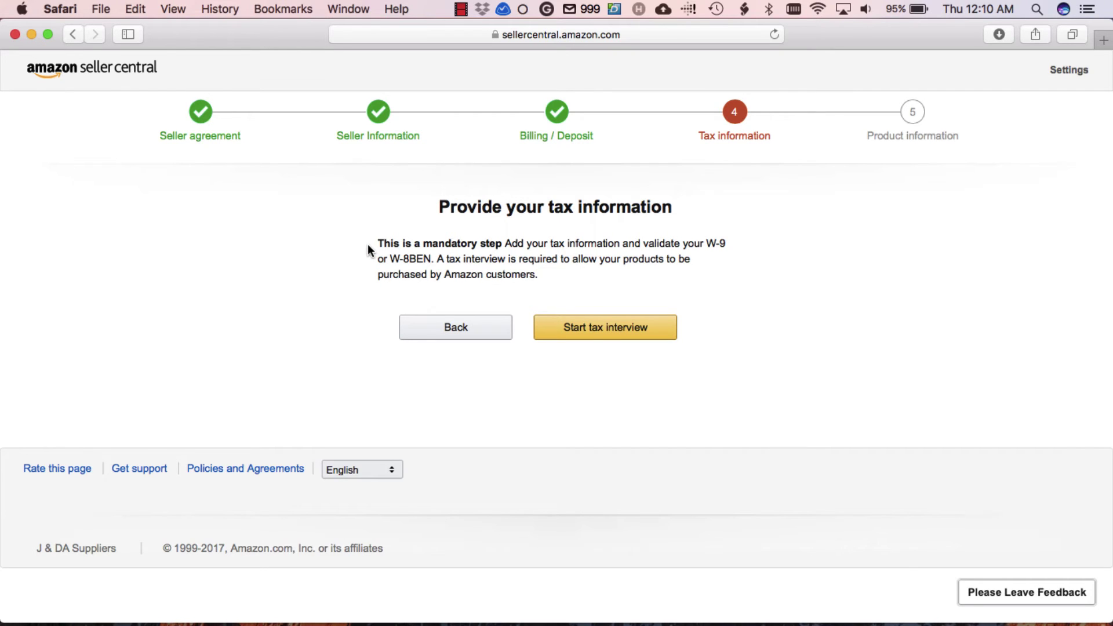
- Start the tax interview and confirm the edited tax address
click(587, 325)
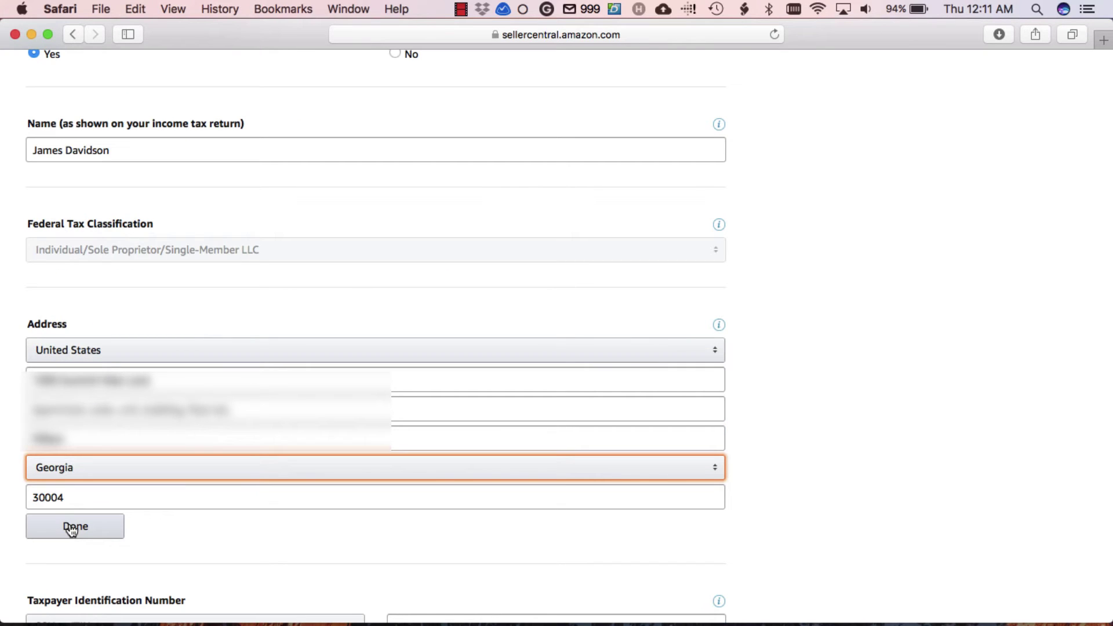
click(71, 527)
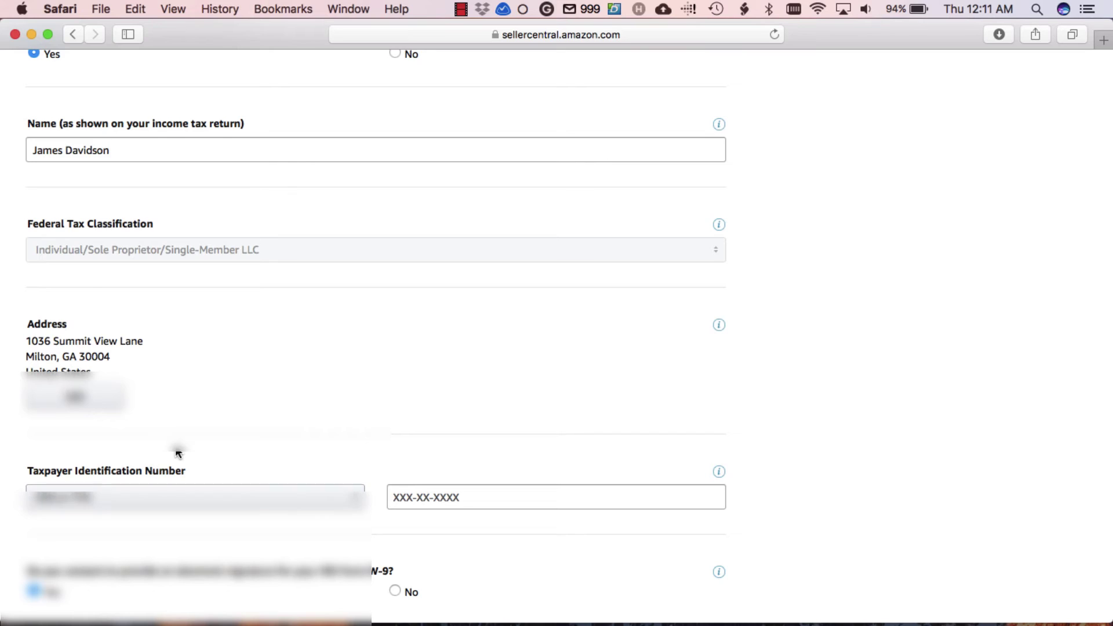
scroll(178, 453, down, 4)
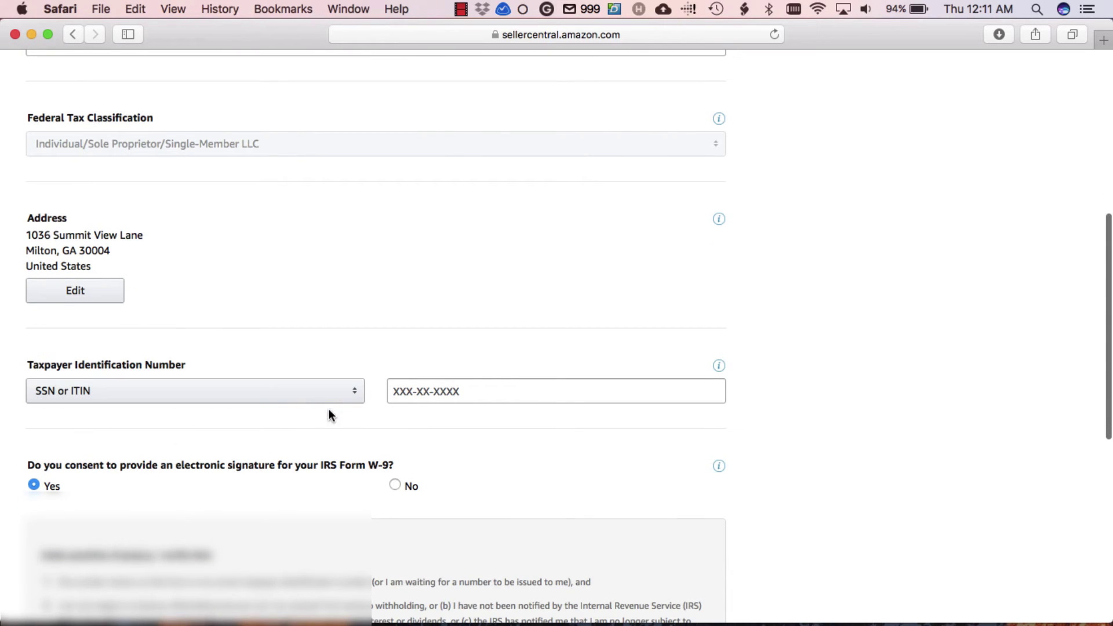
- Choose 'SSN or ITIN' as the taxpayer ID type and enter the taxpayer identification number
click(354, 400)
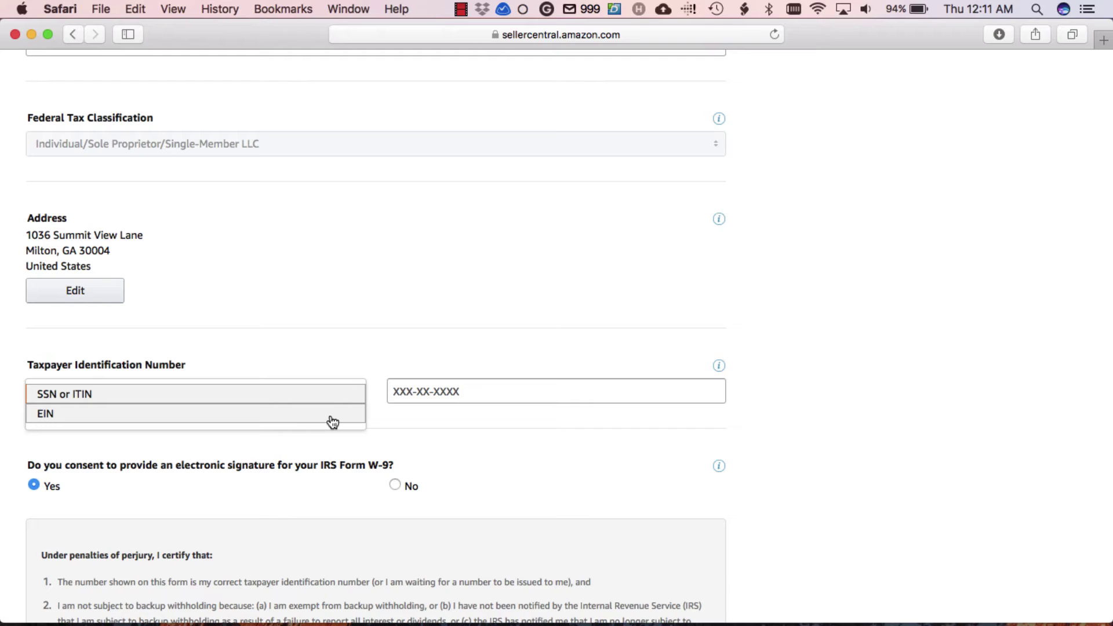
click(338, 397)
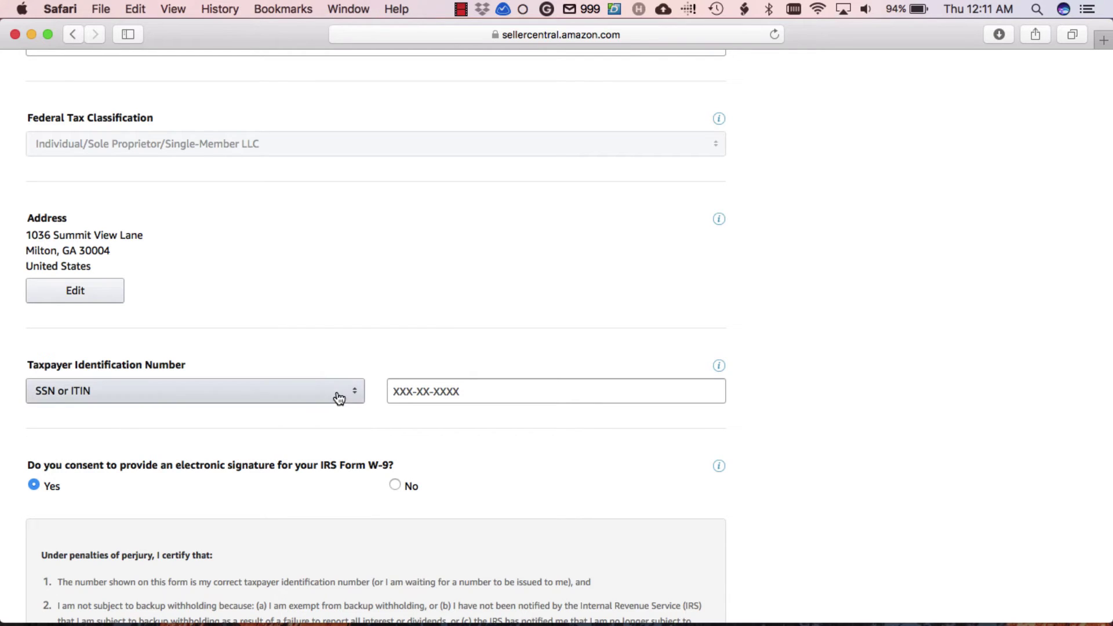
click(471, 396)
text(1)
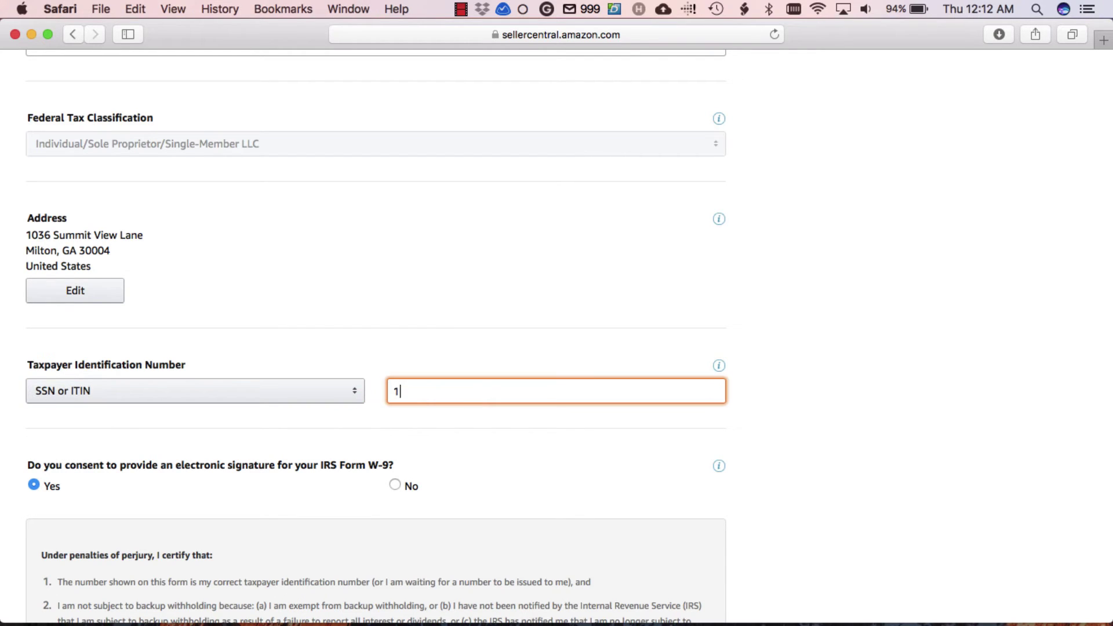
text(234)
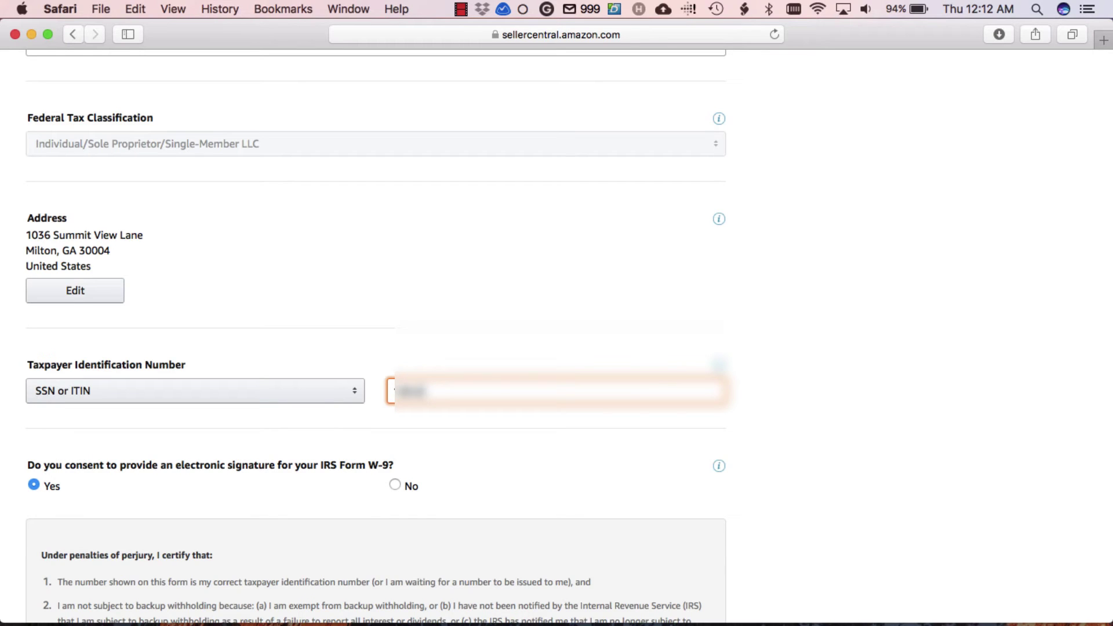
text(56789)
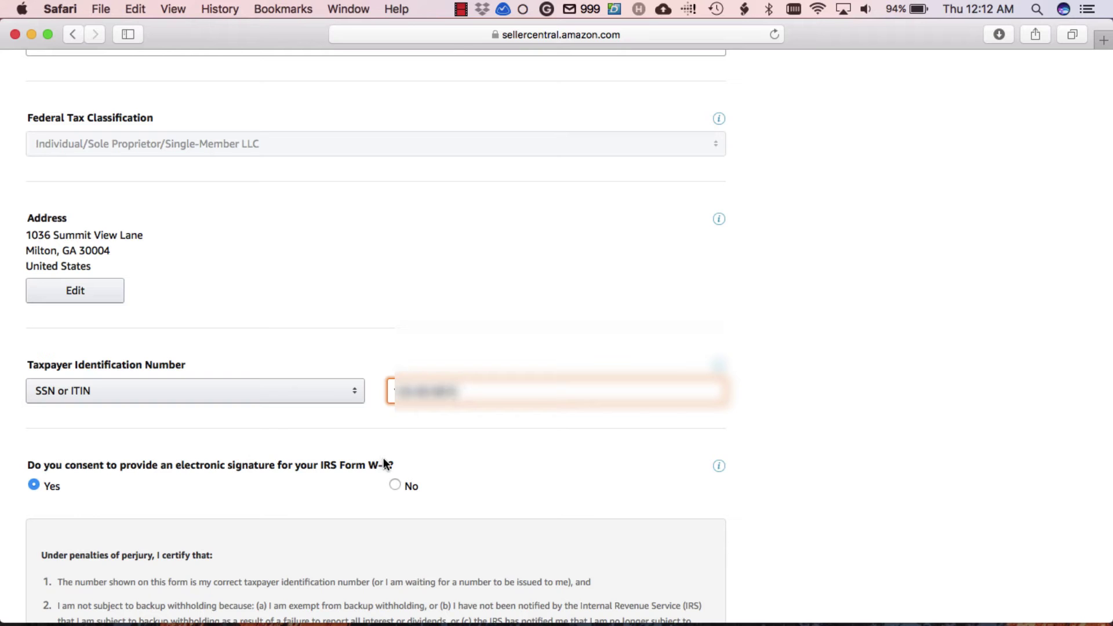
scroll(321, 478, down, 3)
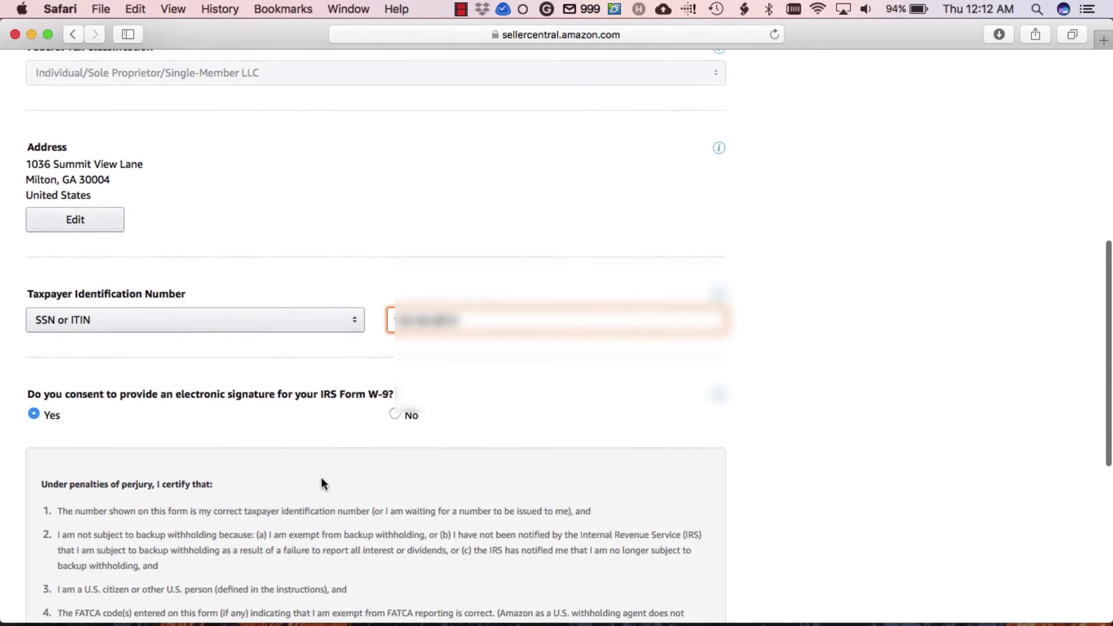
scroll(321, 477, down, 2)
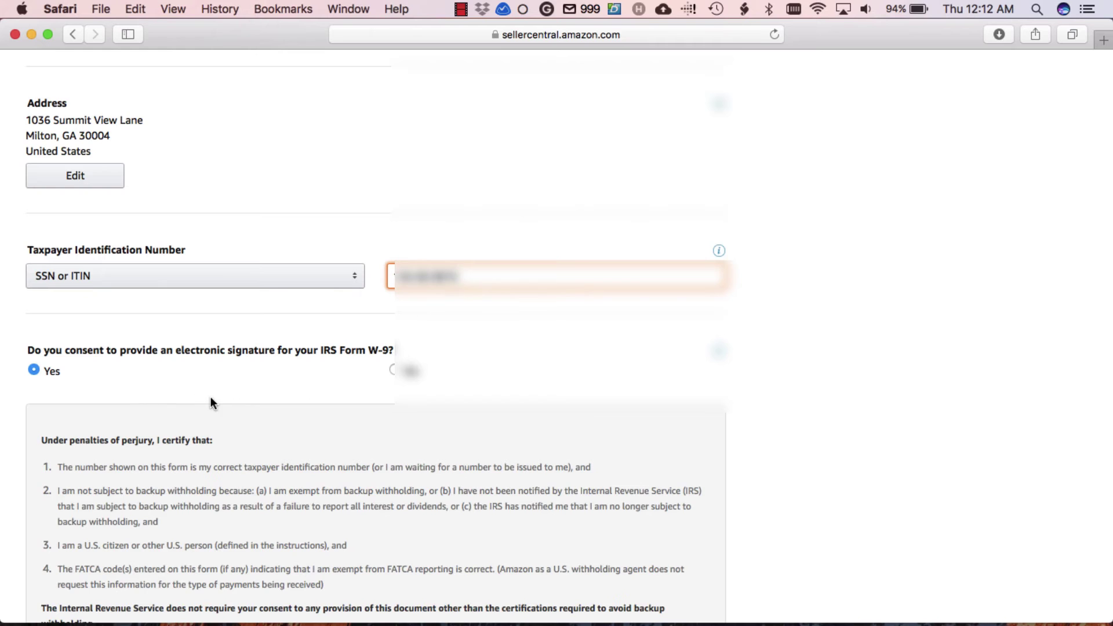
scroll(211, 396, down, 12)
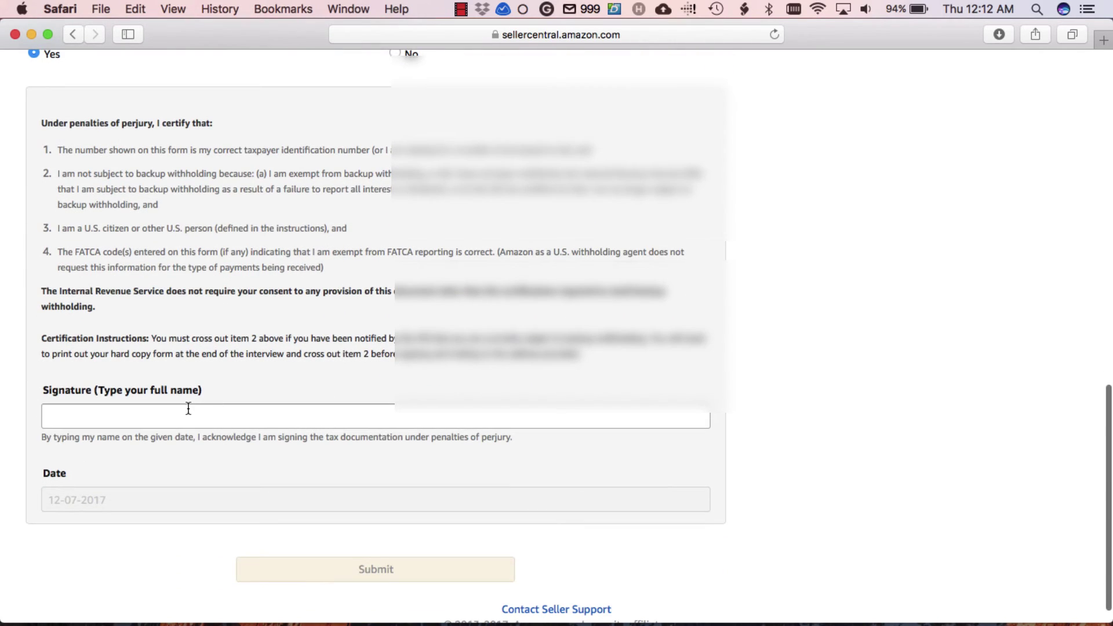
- Sign the W-9 by typing the seller's full name in the Signature field
click(188, 409)
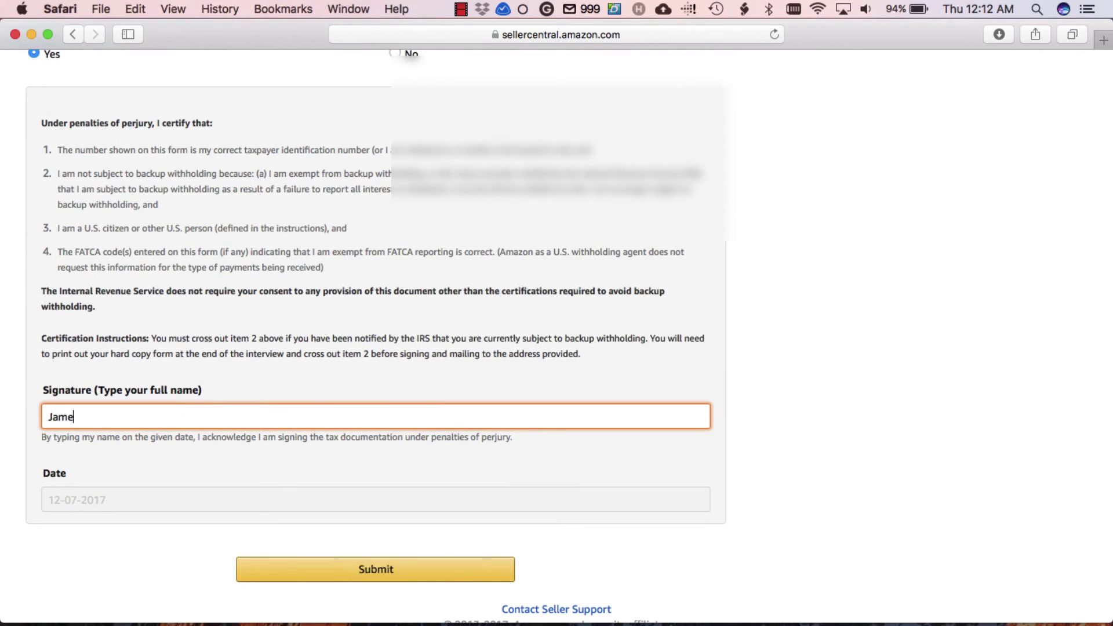
scroll(347, 442, up, 5)
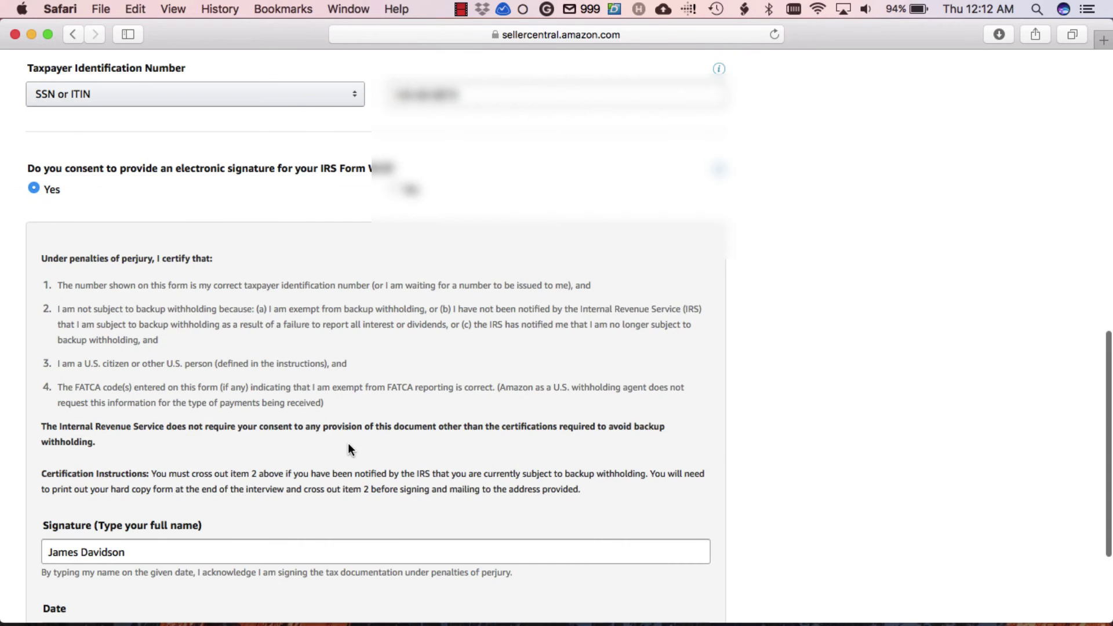
scroll(348, 443, up, 7)
scroll(348, 447, down, 16)
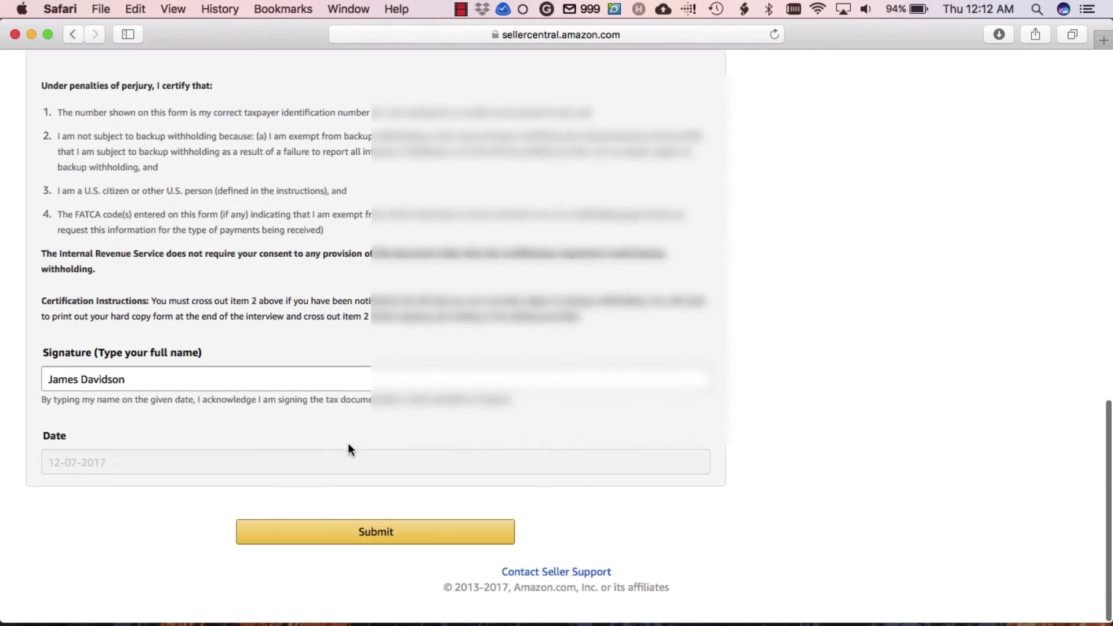
- Submit the W-9, then answer Yes to manufacturing and branding the products you sell
click(360, 546)
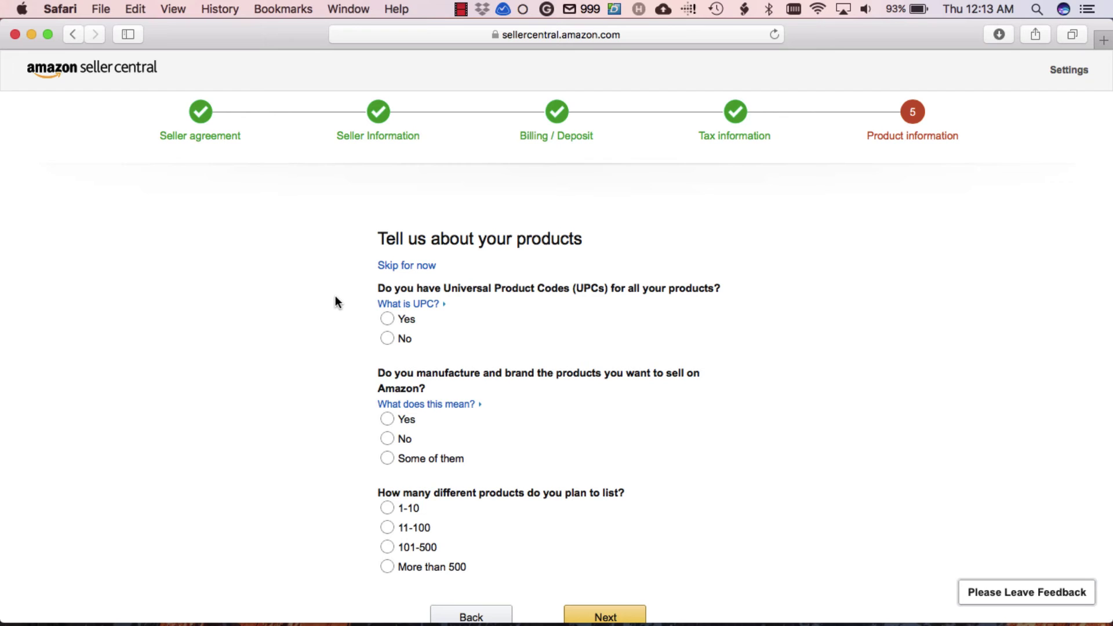
scroll(325, 348, down, 3)
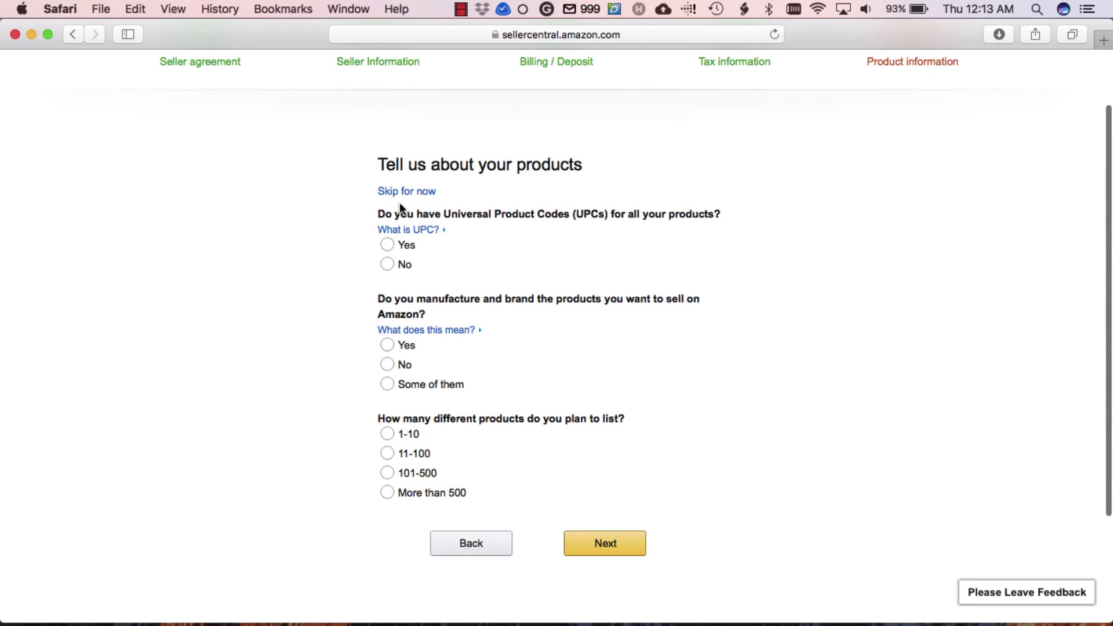
click(393, 345)
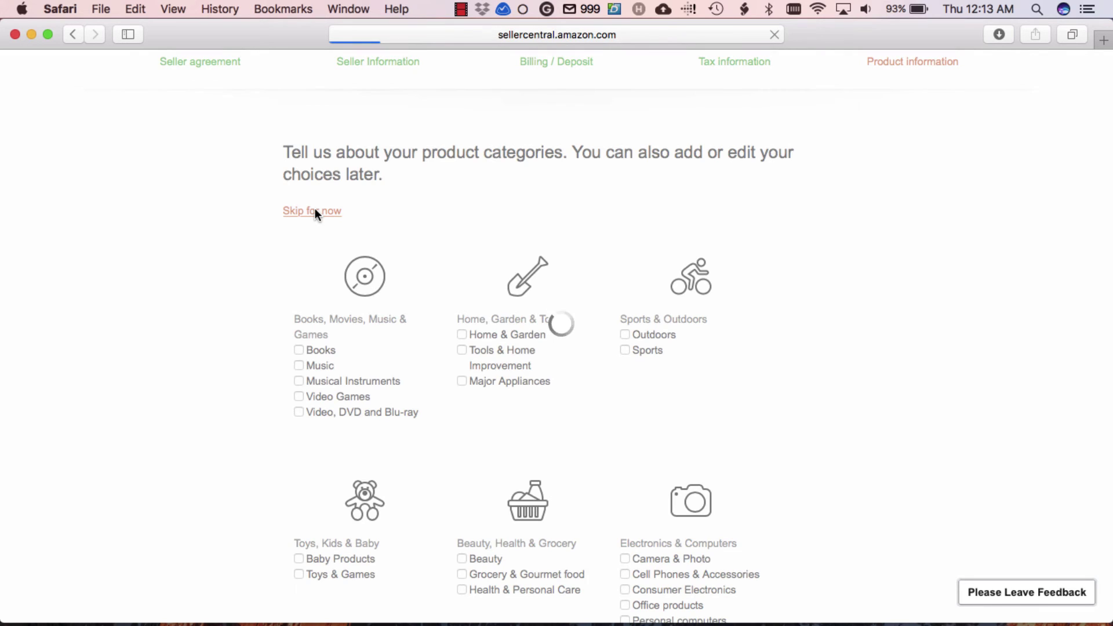
- Skip the product questions, start Two-Step Verification, sign in, and verify the texted code
click(316, 211)
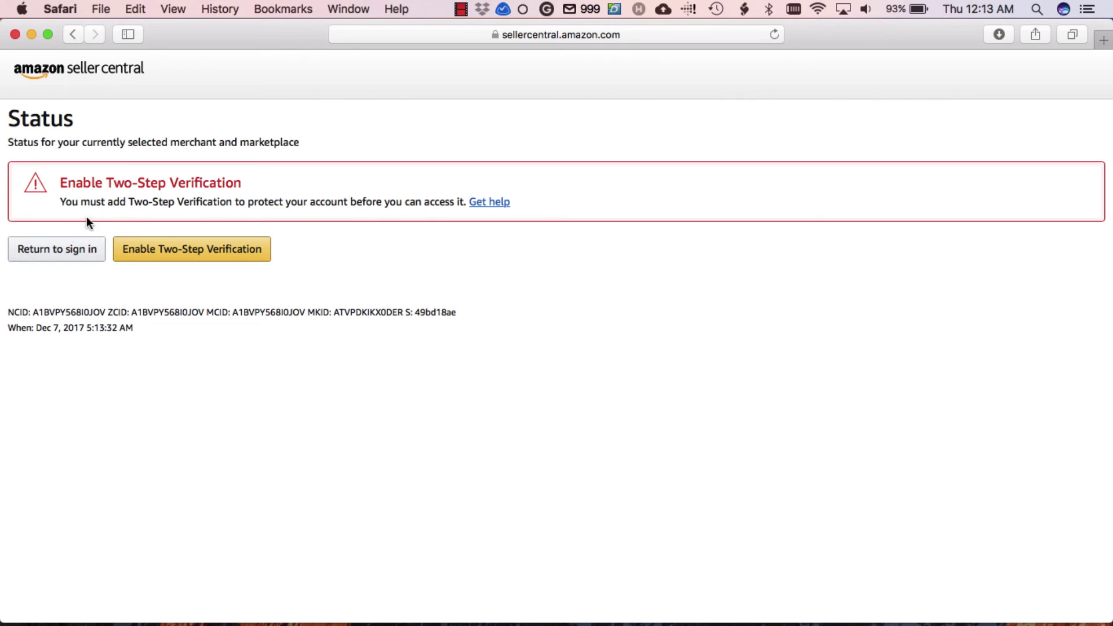
click(152, 250)
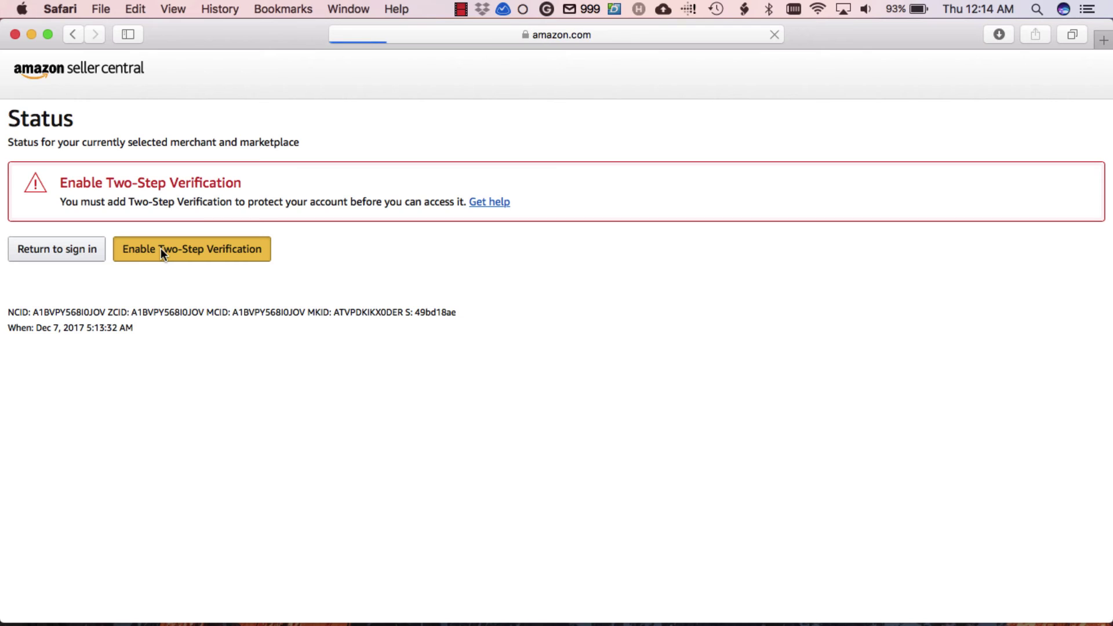
click(544, 336)
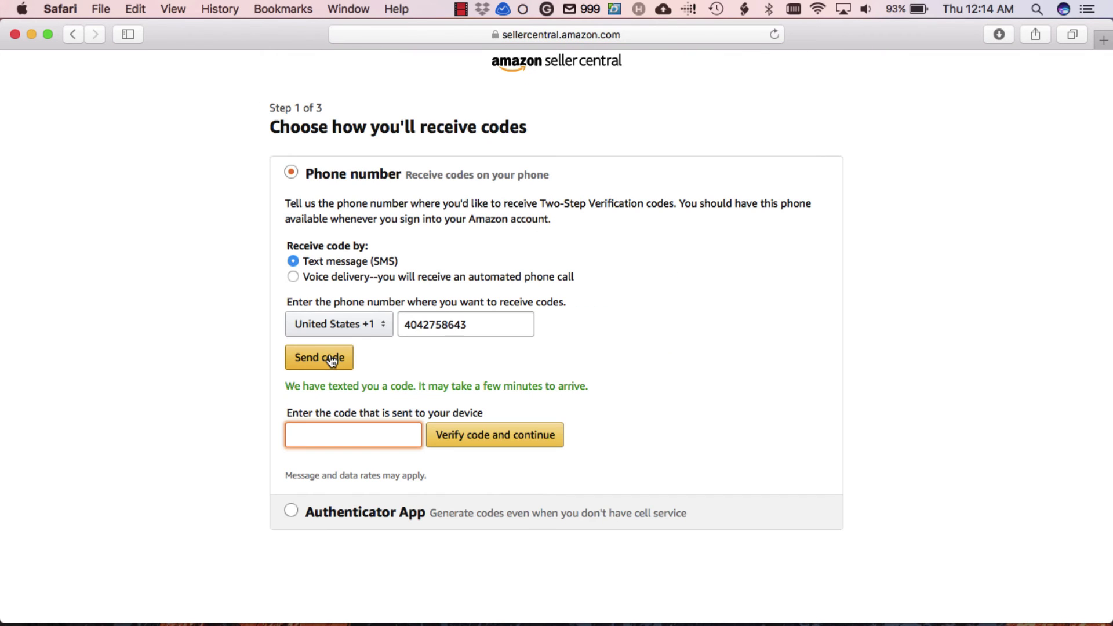
click(471, 436)
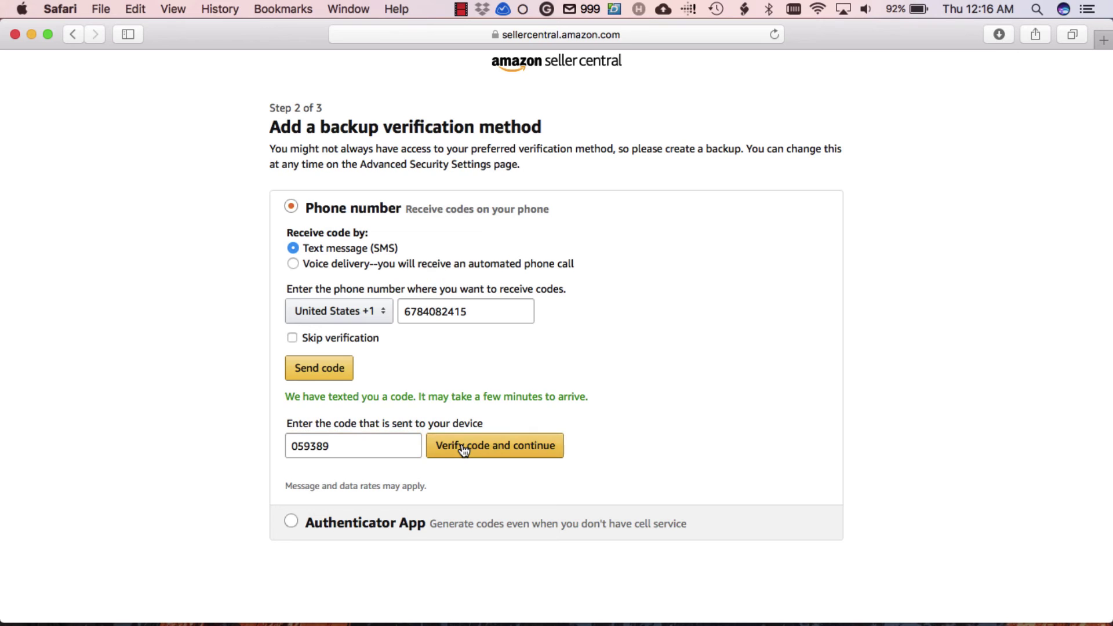
- Verify the backup method and turn on Two-Step Verification
click(461, 446)
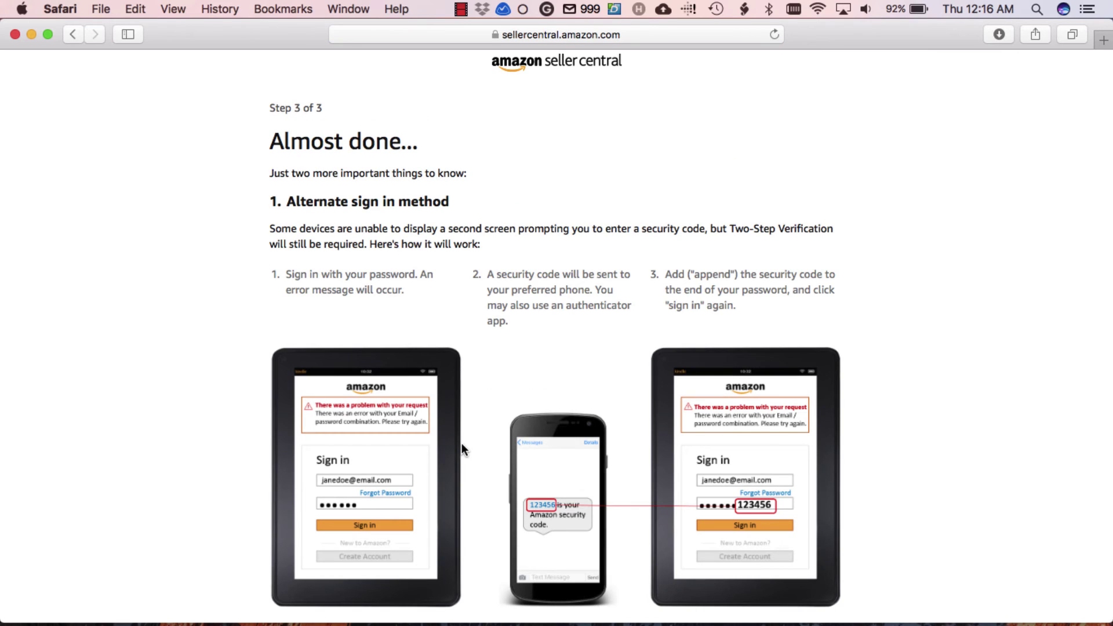
scroll(897, 484, down, 5)
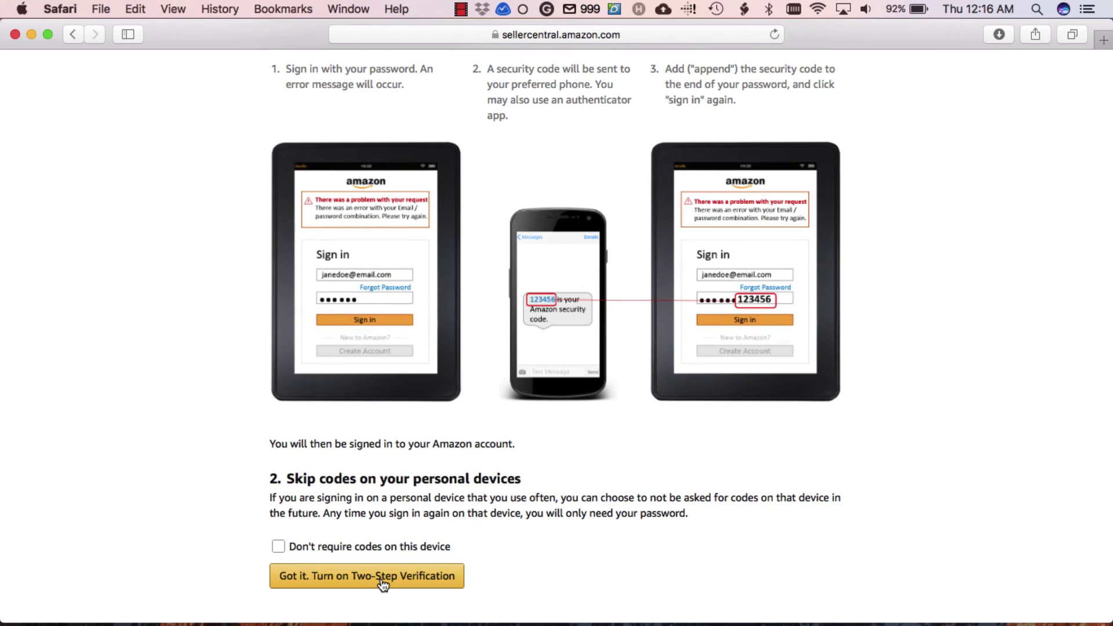
click(383, 577)
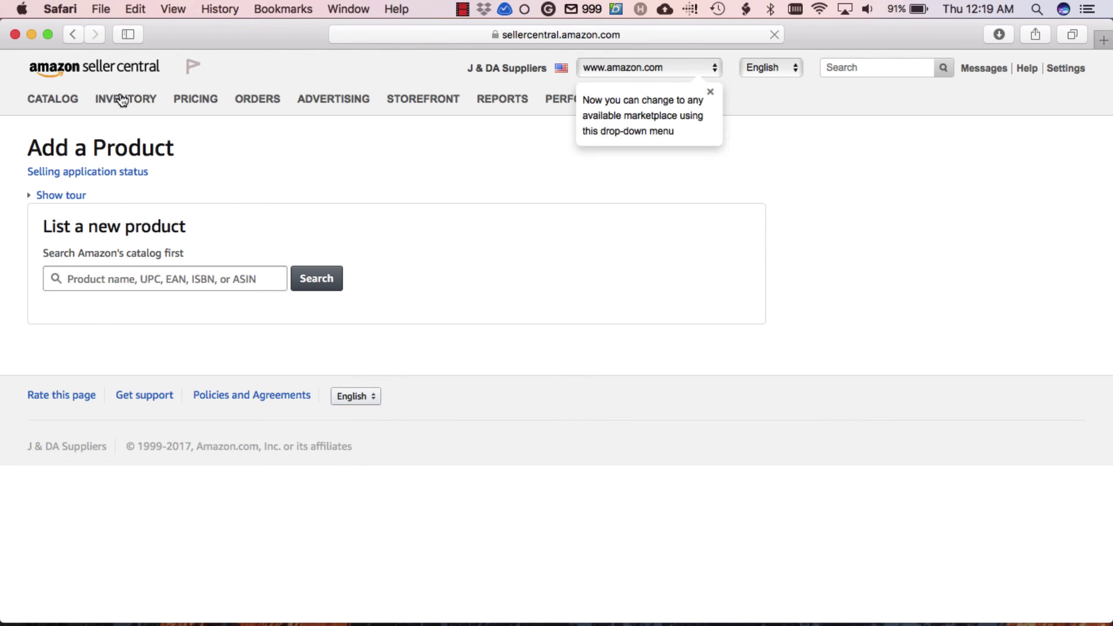
click(120, 100)
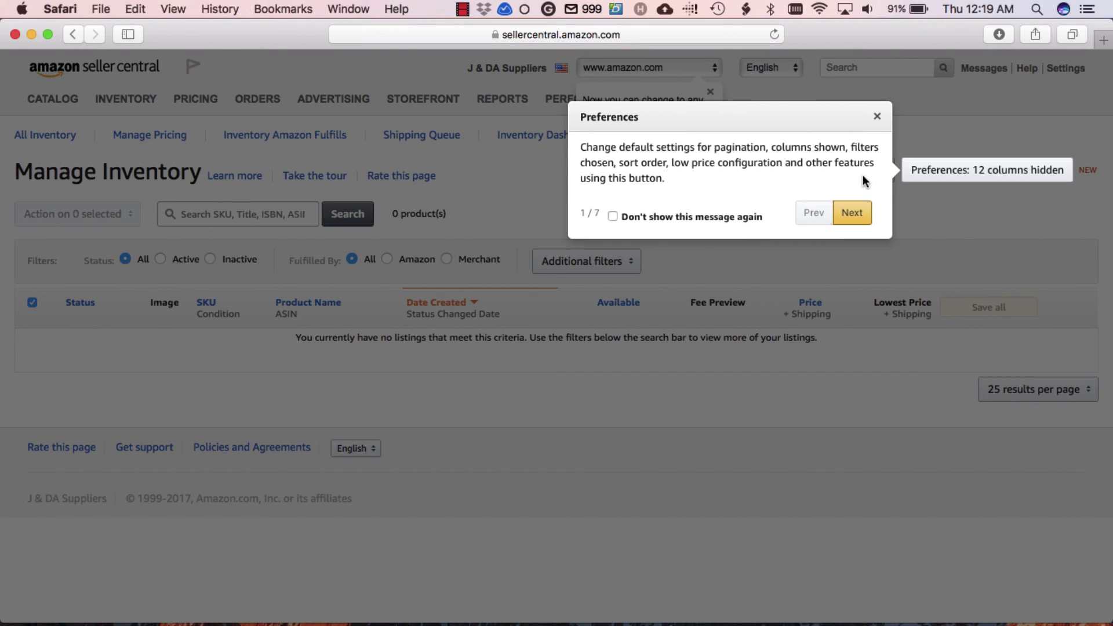
click(877, 119)
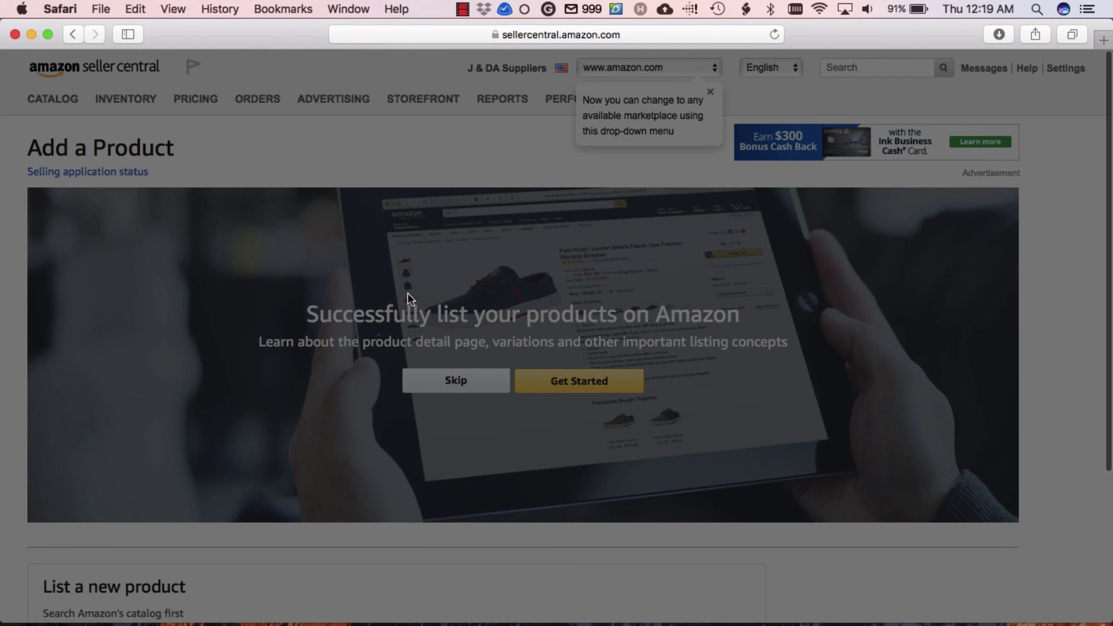
click(143, 99)
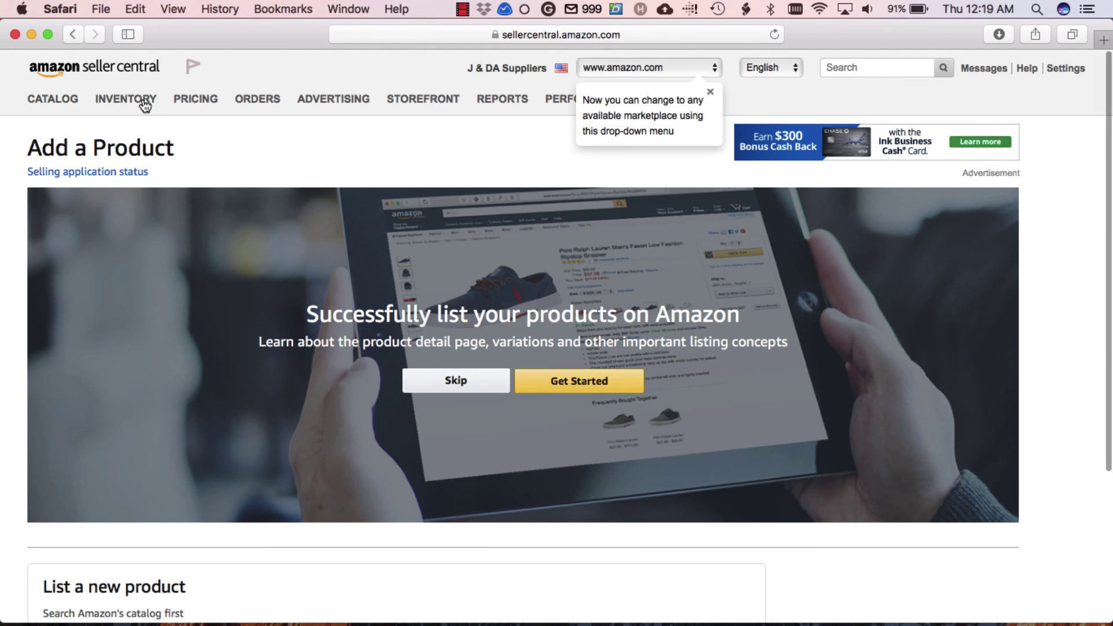
click(142, 98)
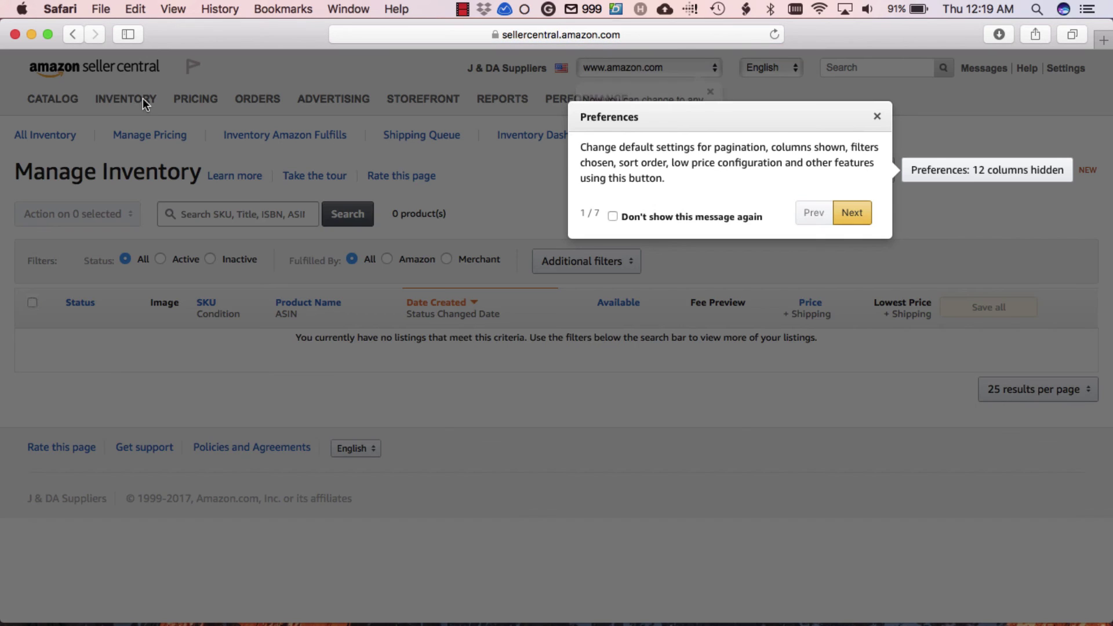
click(877, 116)
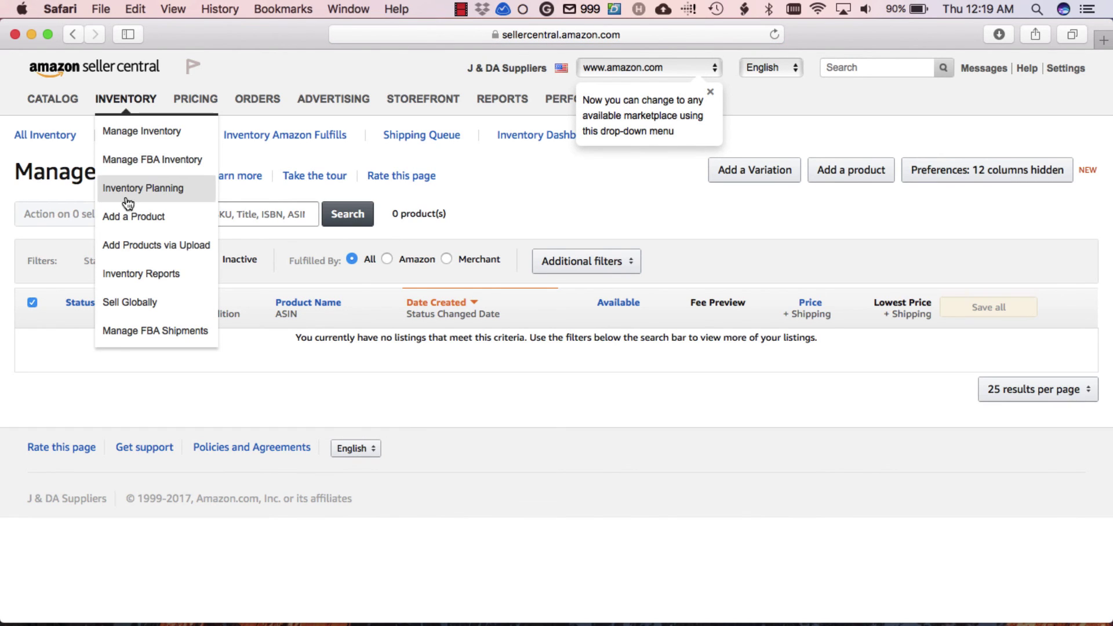
click(124, 216)
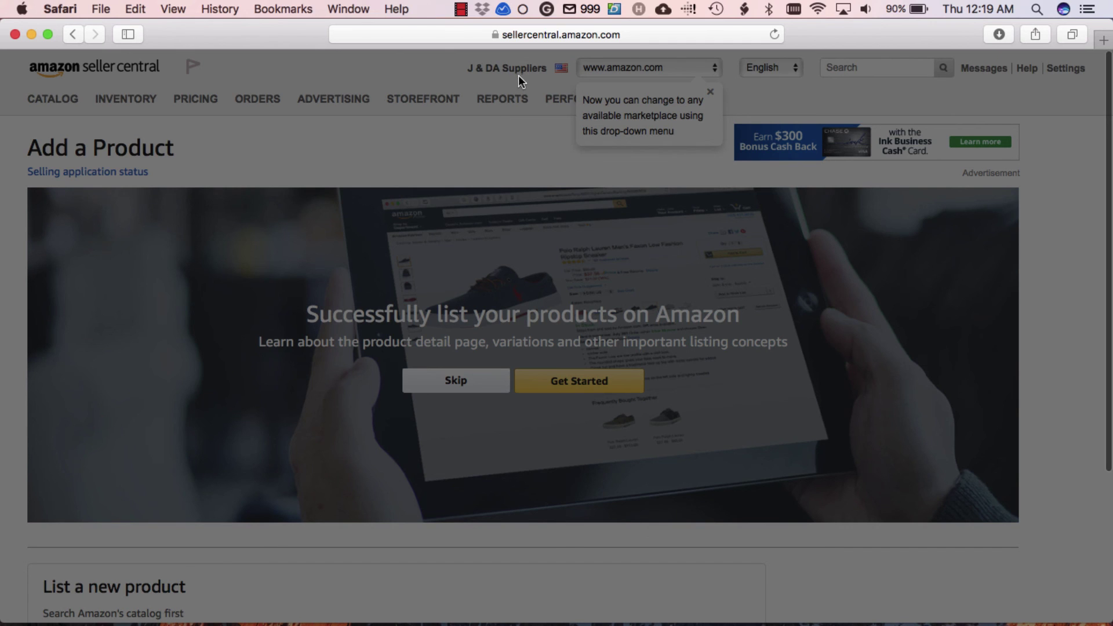
click(715, 68)
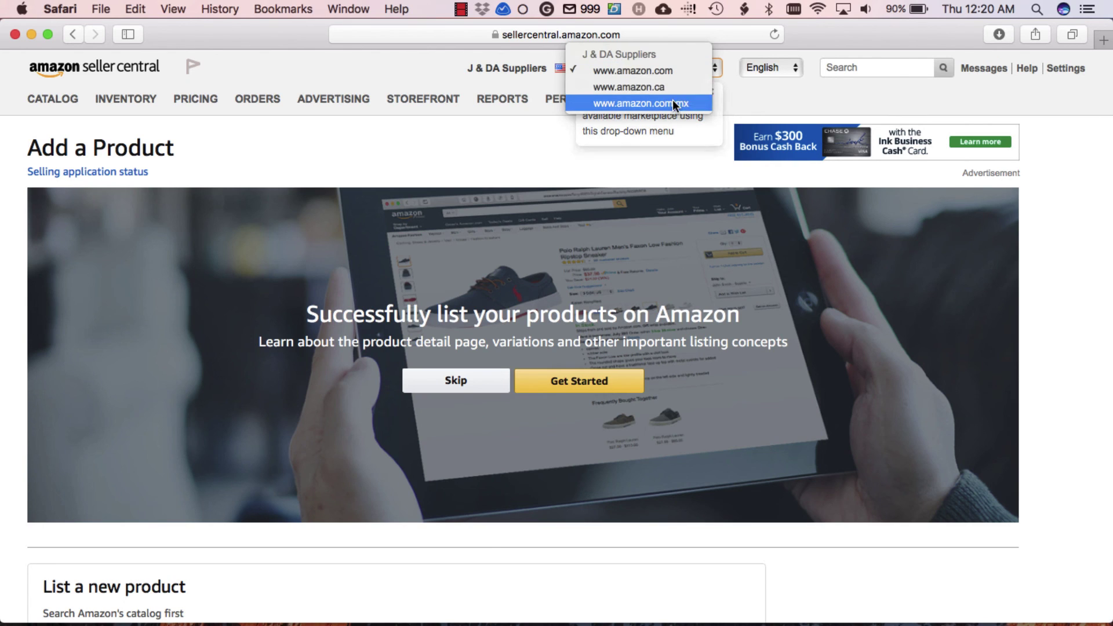
click(477, 134)
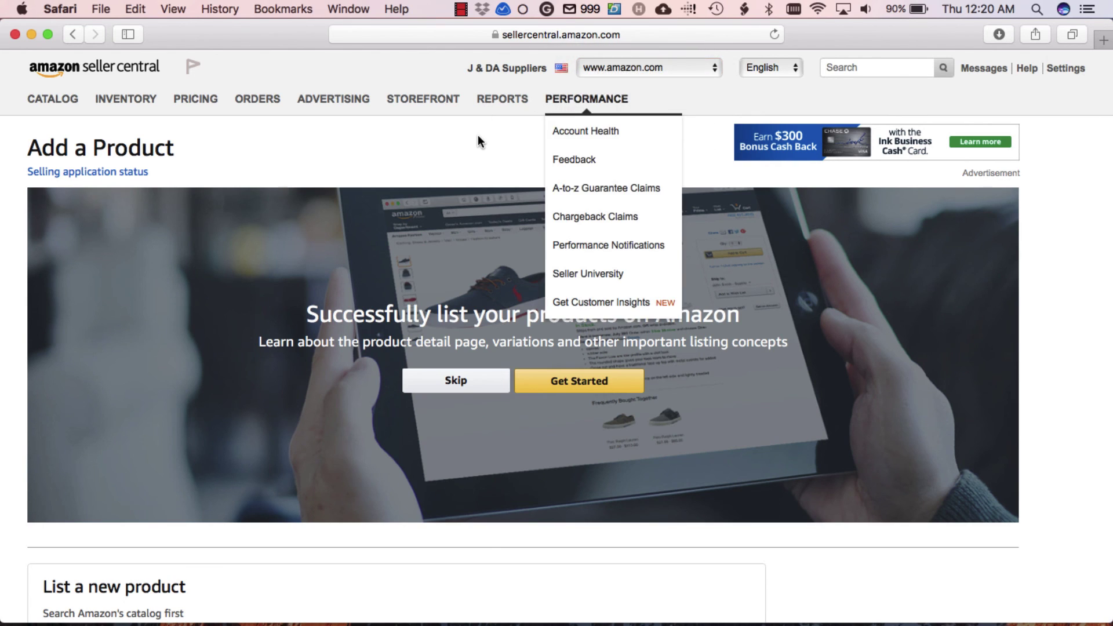